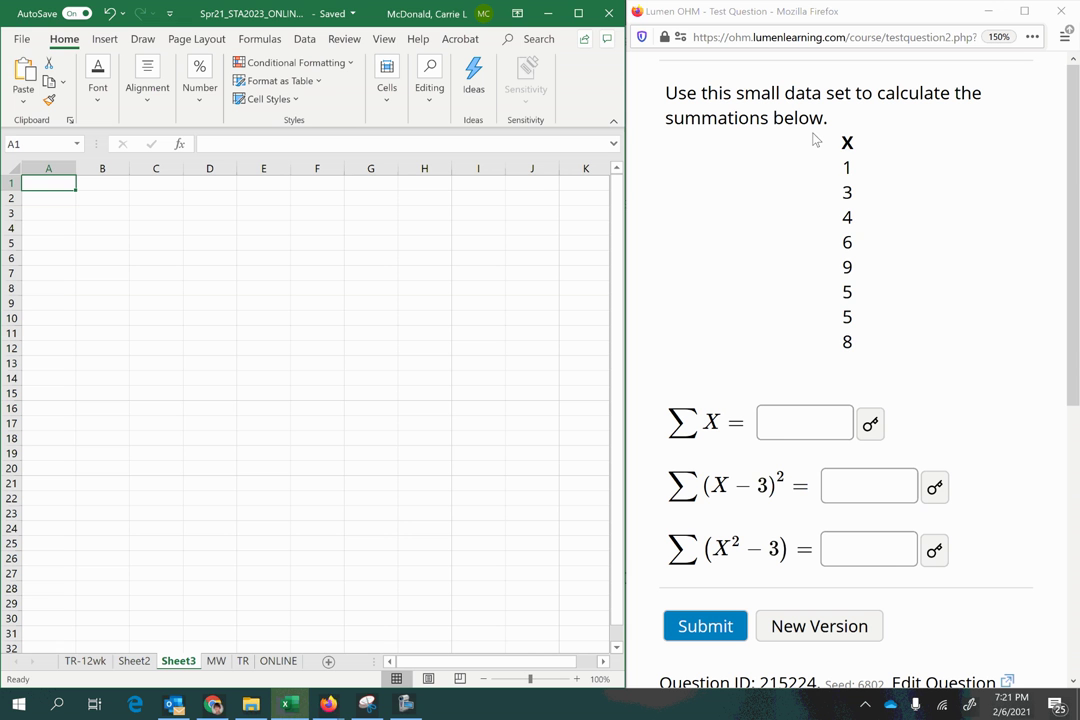
# Copy the X data set from the question page, header included, and paste it into the blank worksheet starting at A1.
pyautogui.moveTo(845, 142); pyautogui.dragTo(840, 350)
pyautogui.hotkey('ctrl', 'c')
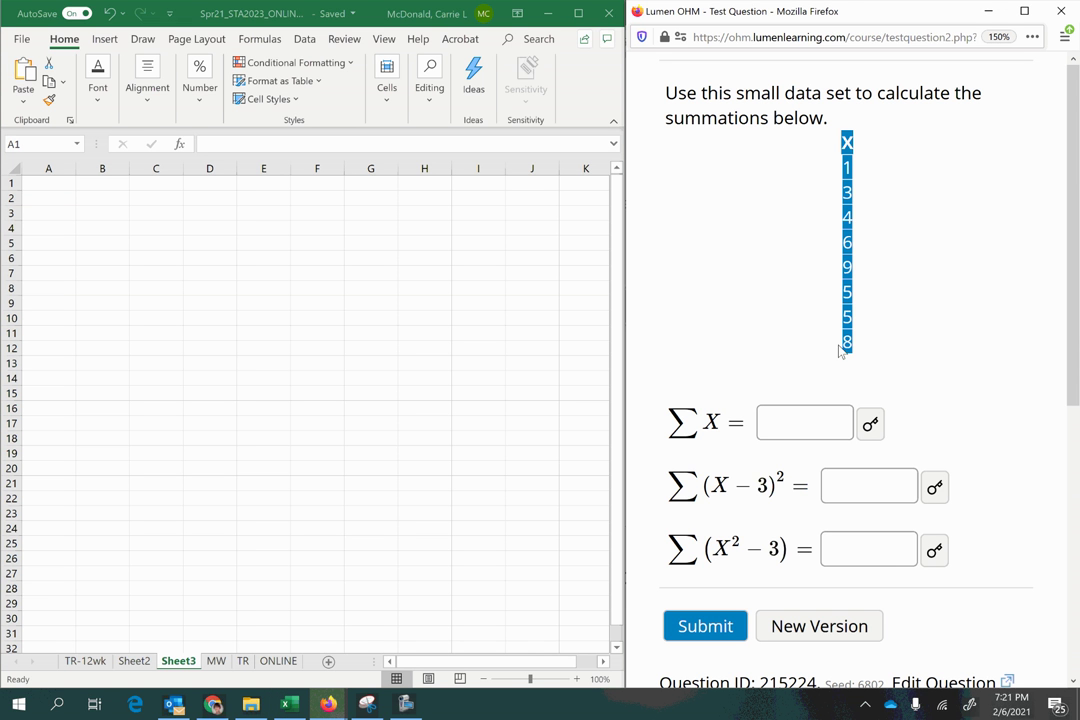
pyautogui.click(54, 190)
pyautogui.hotkey('ctrl', 'v')
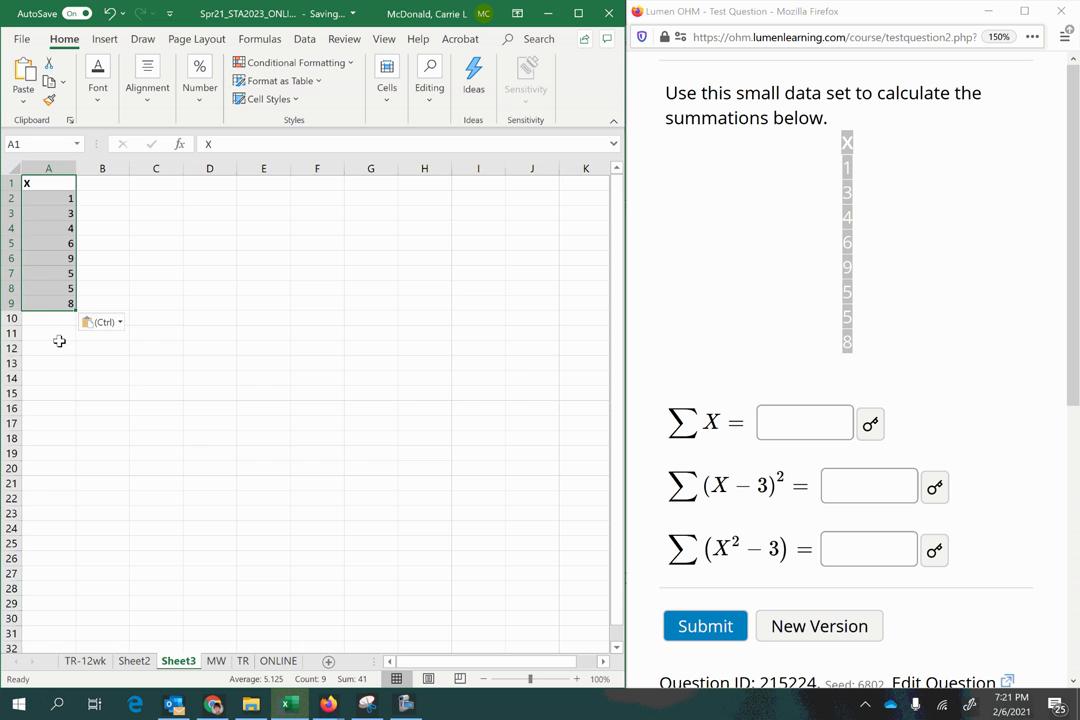
pyautogui.keyDown('ctrl'); pyautogui.scroll(10, 59, 341); pyautogui.keyUp('ctrl')
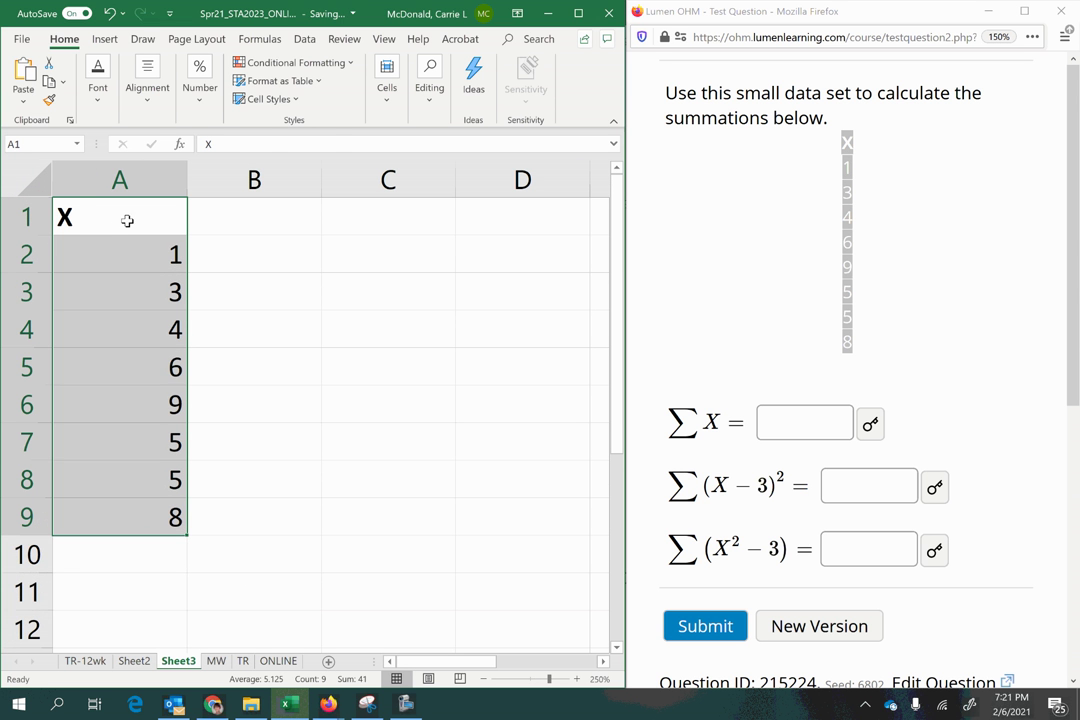
# Center the contents of column A horizontally.
pyautogui.click(80, 177)
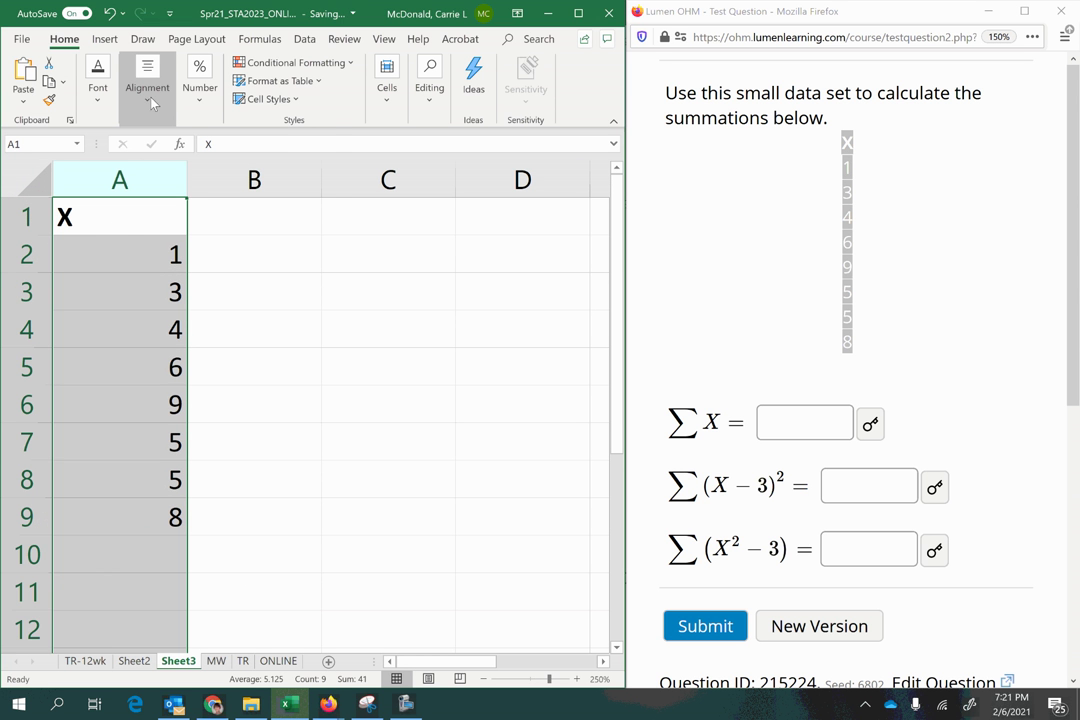
pyautogui.click(150, 104)
pyautogui.click(151, 168)
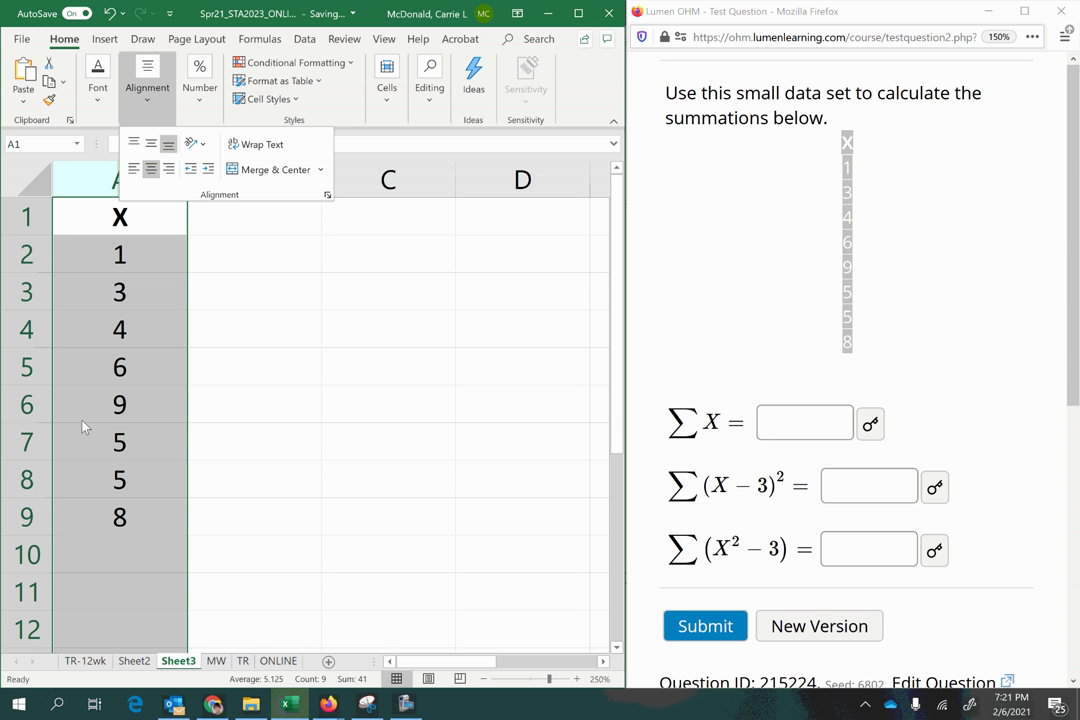
pyautogui.press('Escape')
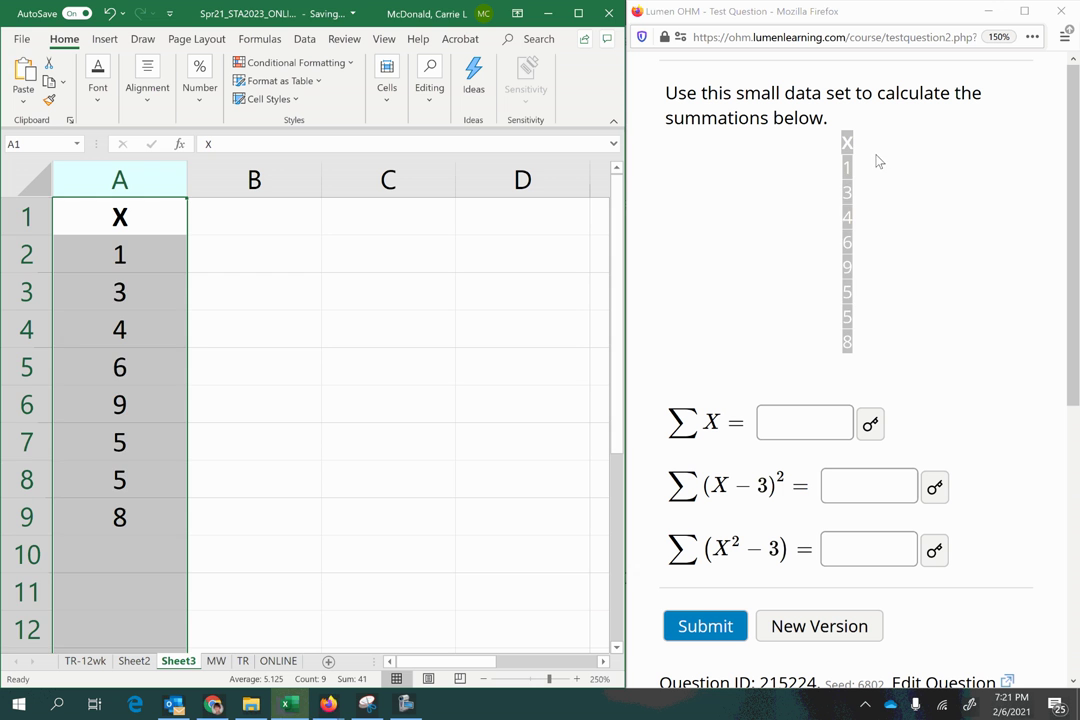
# Paste the copied X data set again at A1, matching the destination formatting.
pyautogui.rightClick(852, 160)
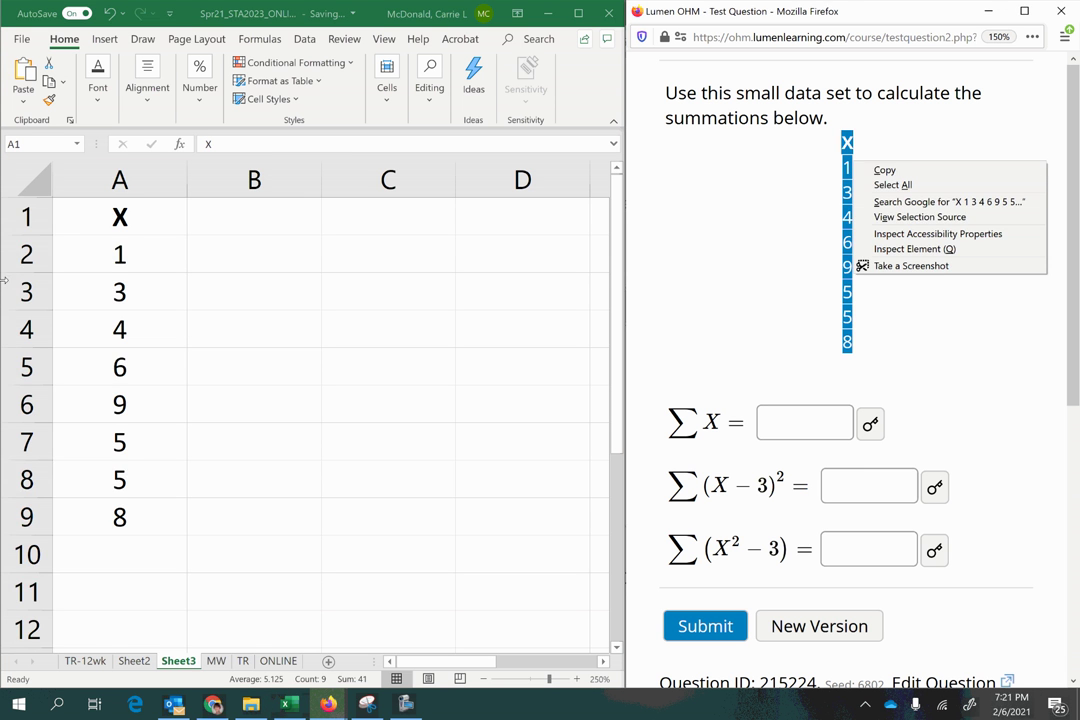
pyautogui.click(115, 230)
pyautogui.rightClick(97, 212)
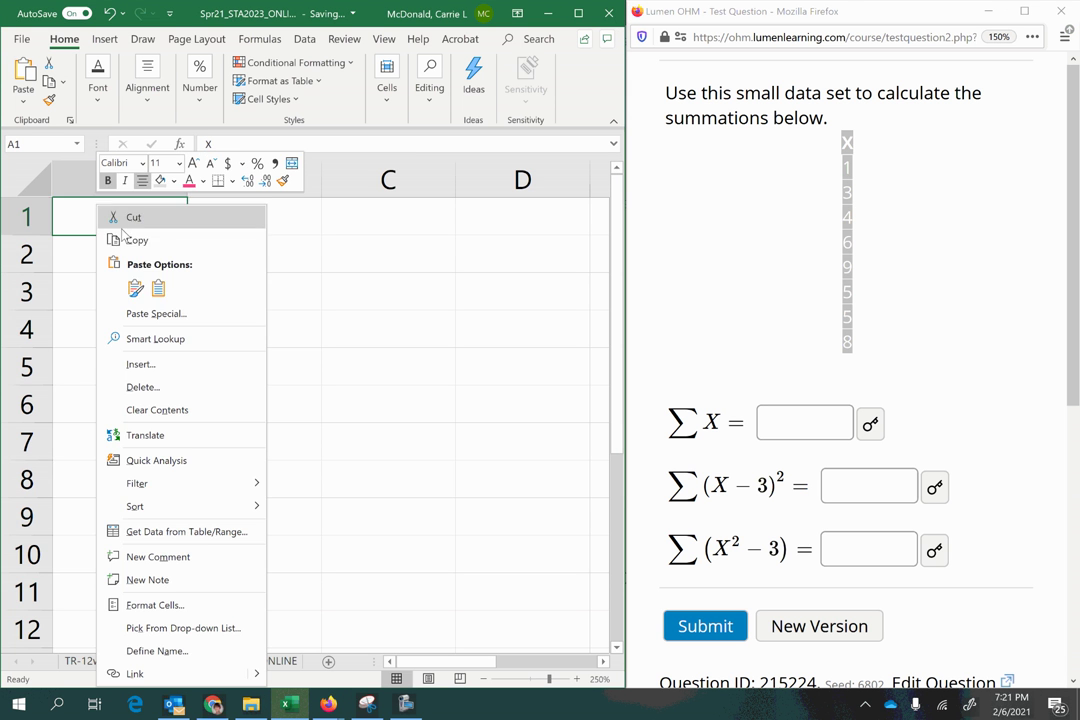
pyautogui.click(159, 288)
pyautogui.click(159, 288)
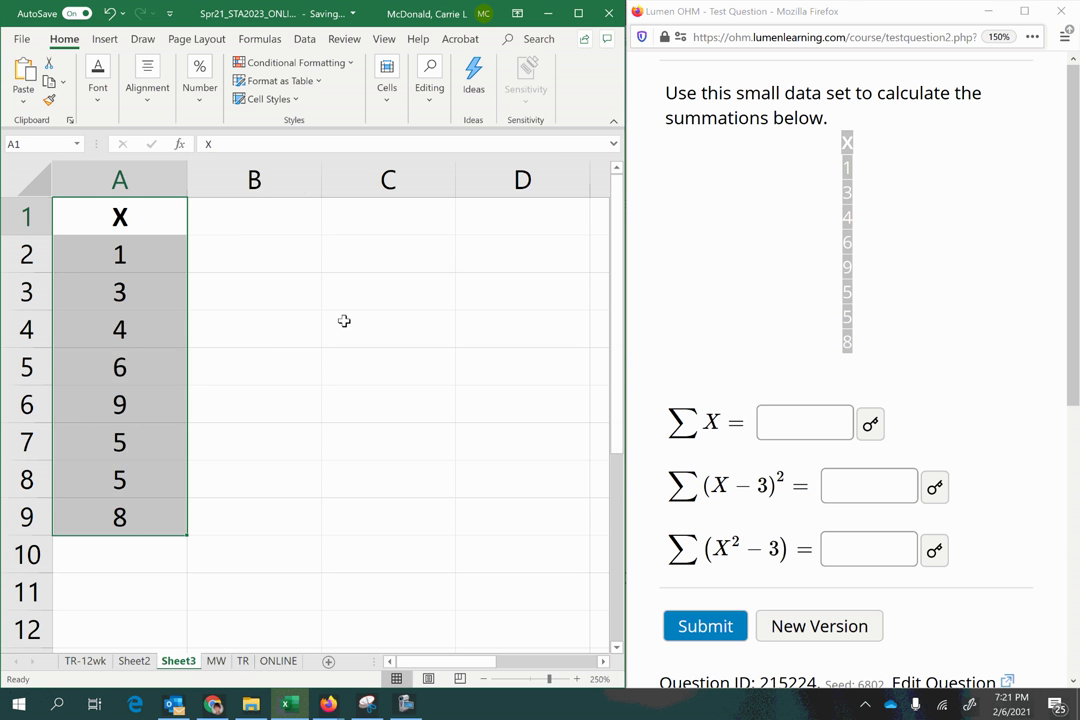
pyautogui.click(120, 322)
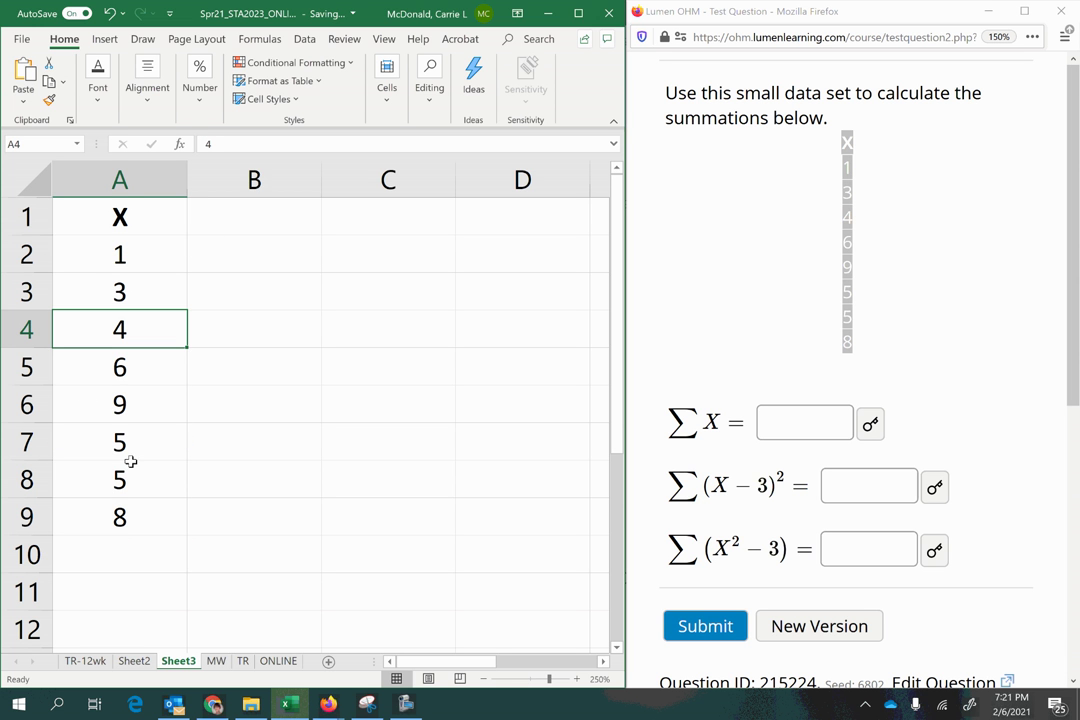
pyautogui.click(220, 222)
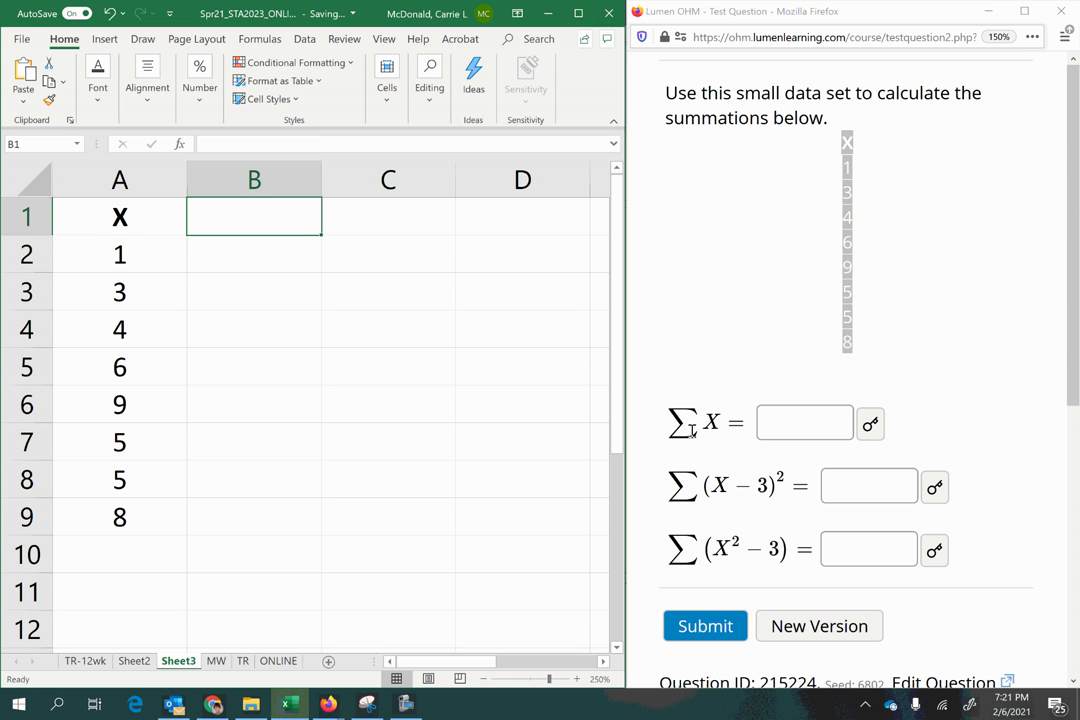
pyautogui.click(134, 548)
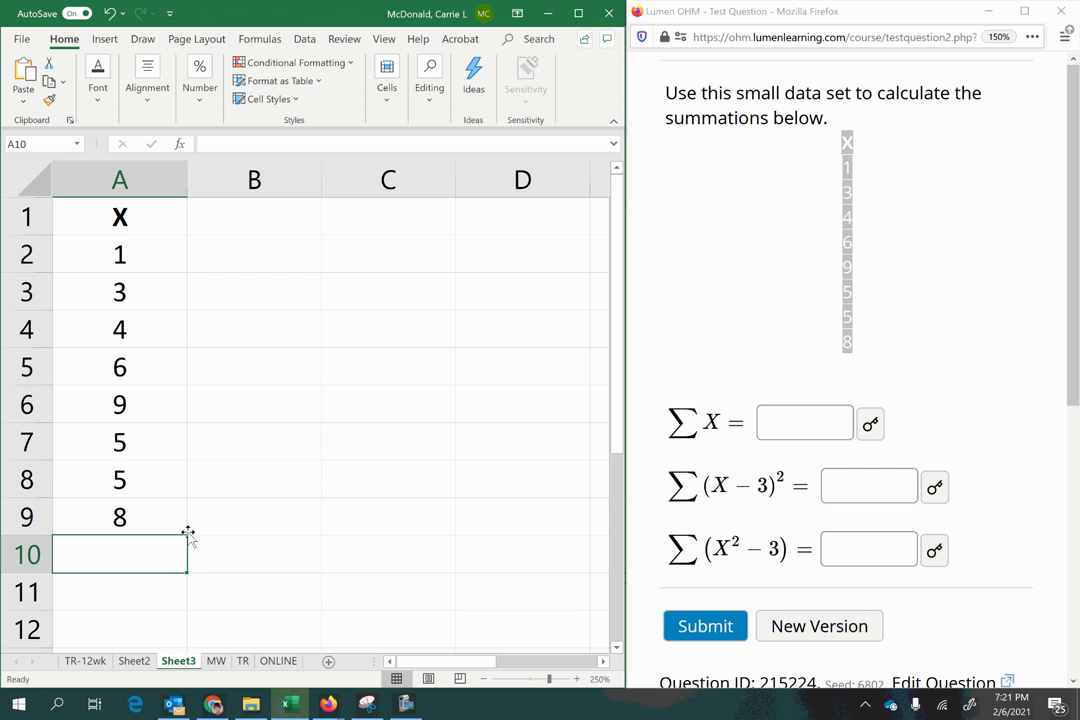
pyautogui.moveTo(84, 258); pyautogui.dragTo(101, 525)
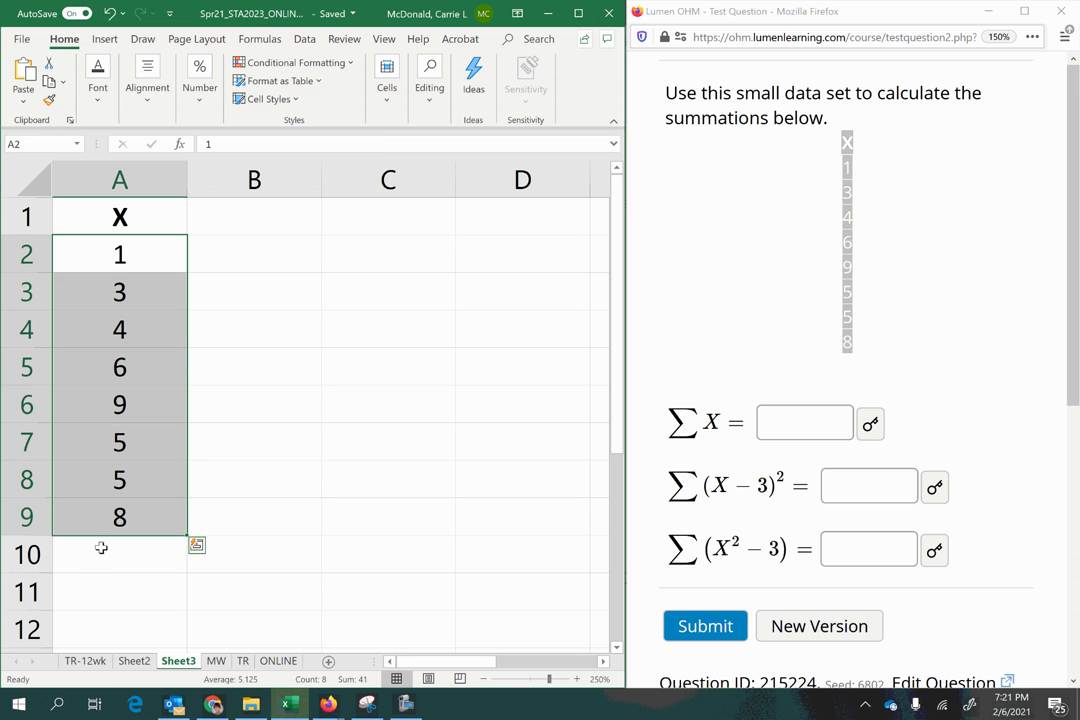
# Total the X values in cell A10 with the formula =SUM(A2:A9).
pyautogui.click(105, 558)
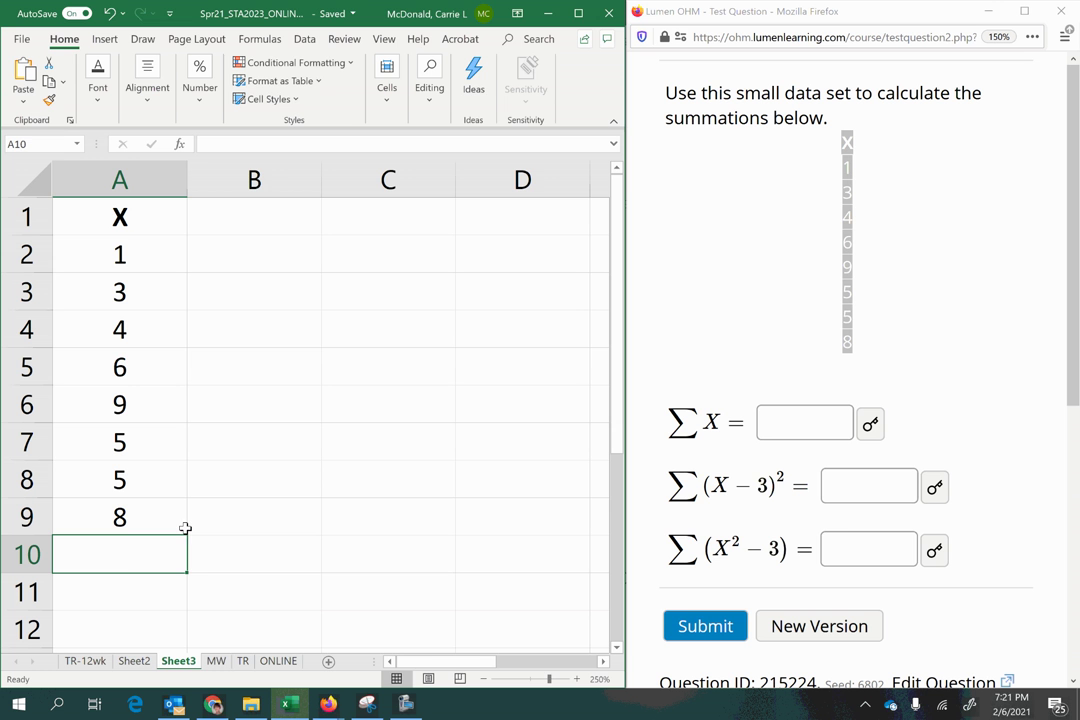
pyautogui.write('=')
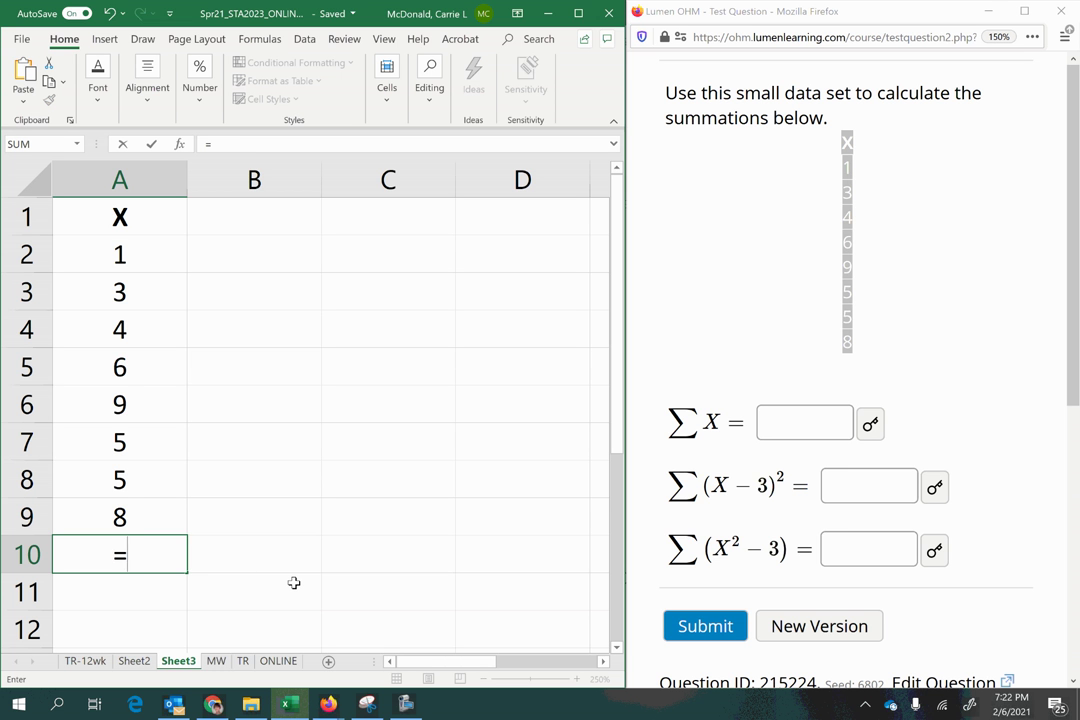
pyautogui.write('sum(')
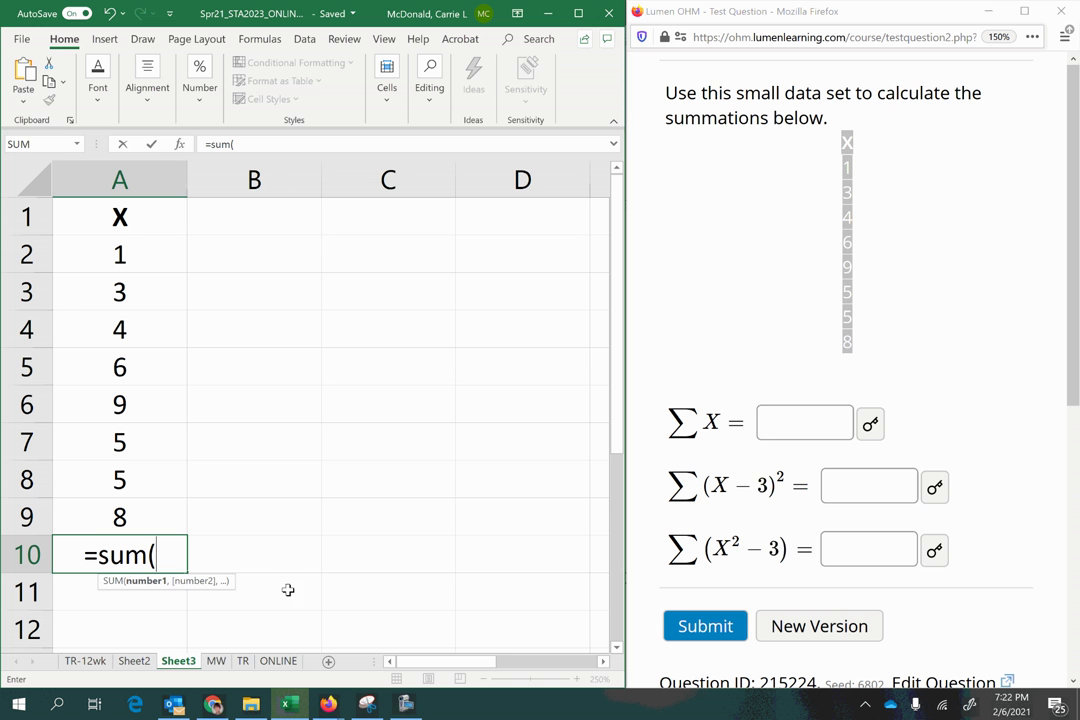
pyautogui.moveTo(84, 558); pyautogui.dragTo(96, 558)
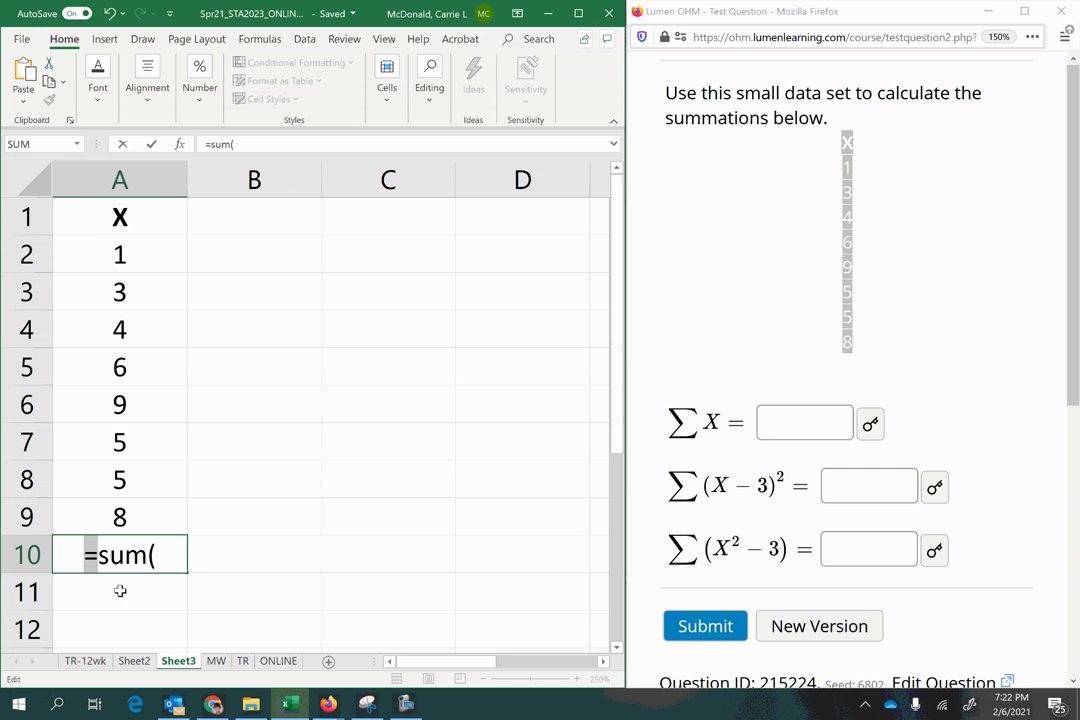
pyautogui.click(157, 560)
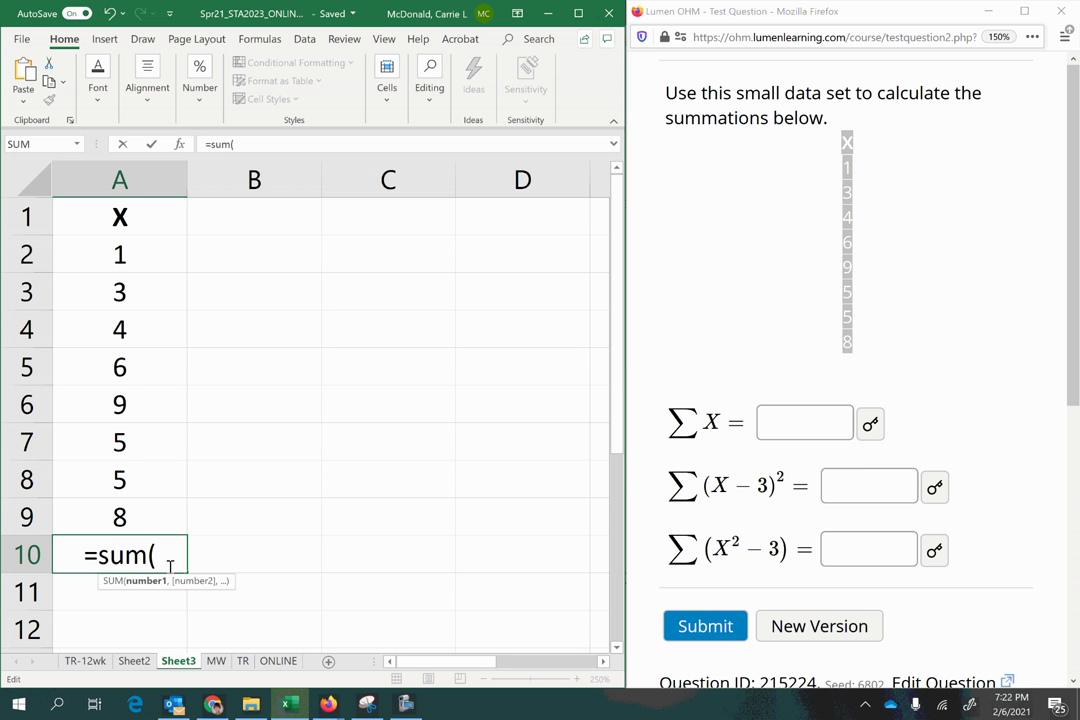
pyautogui.moveTo(102, 557); pyautogui.dragTo(186, 559)
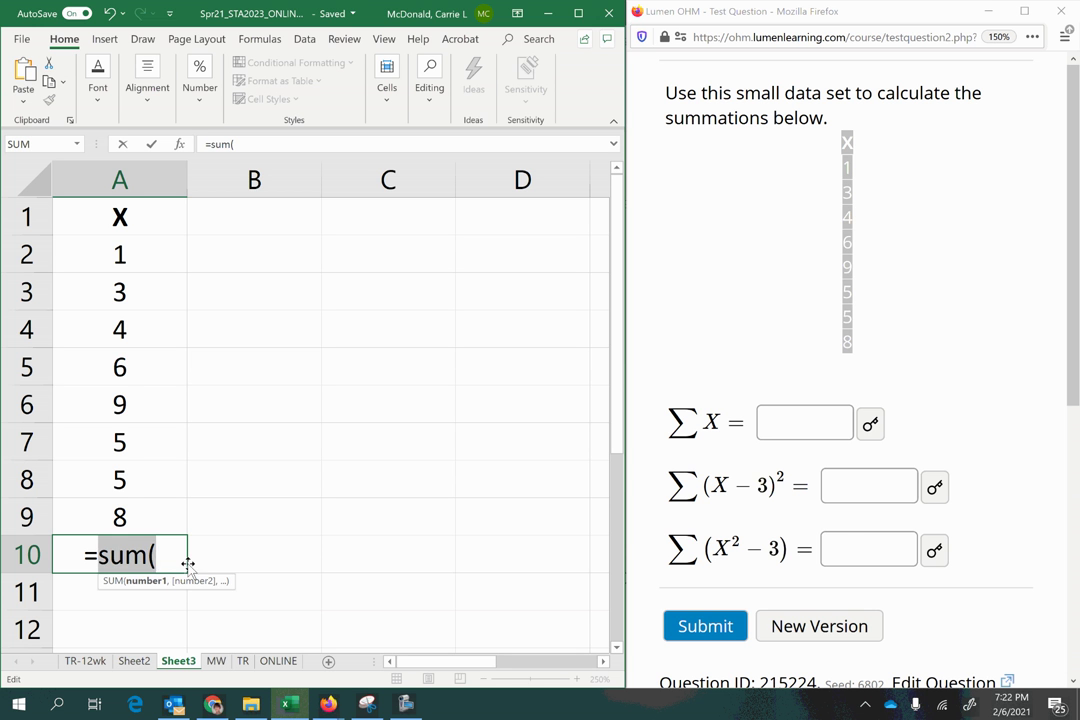
pyautogui.write('su')
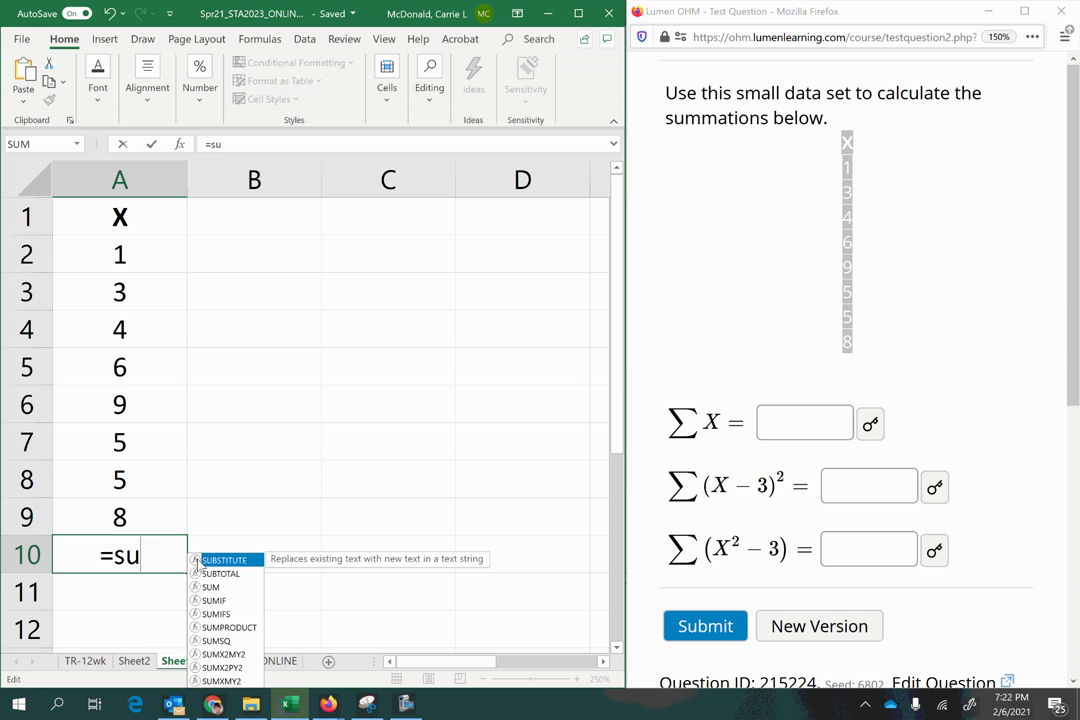
pyautogui.write('m')
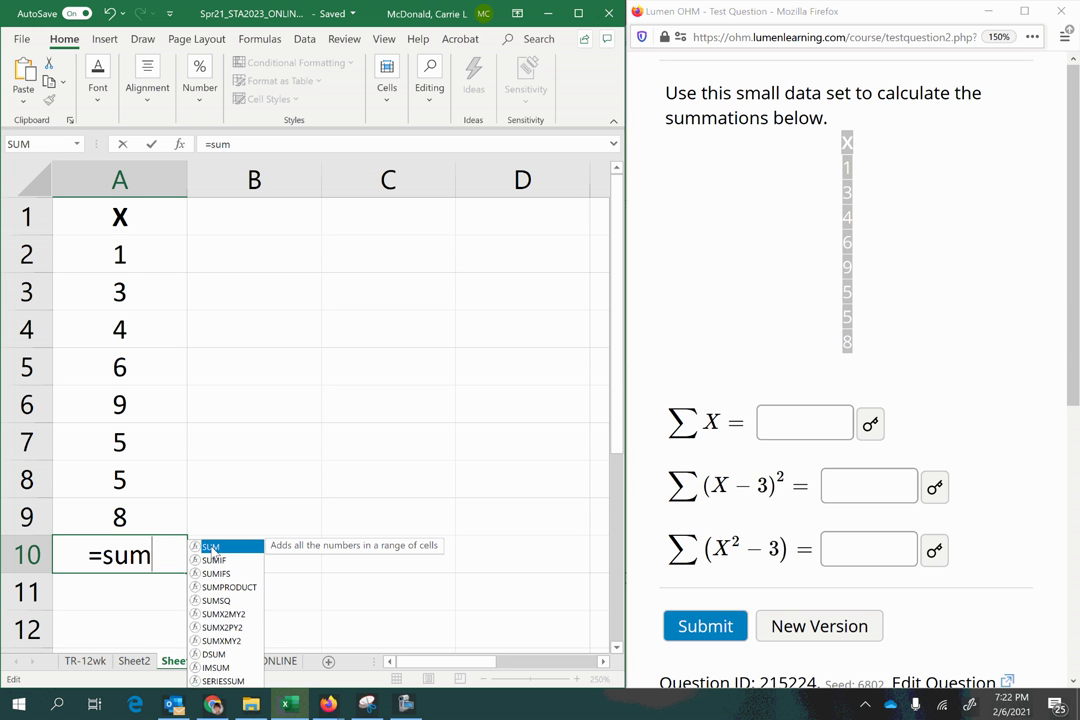
pyautogui.doubleClick(213, 548)
pyautogui.click(212, 556)
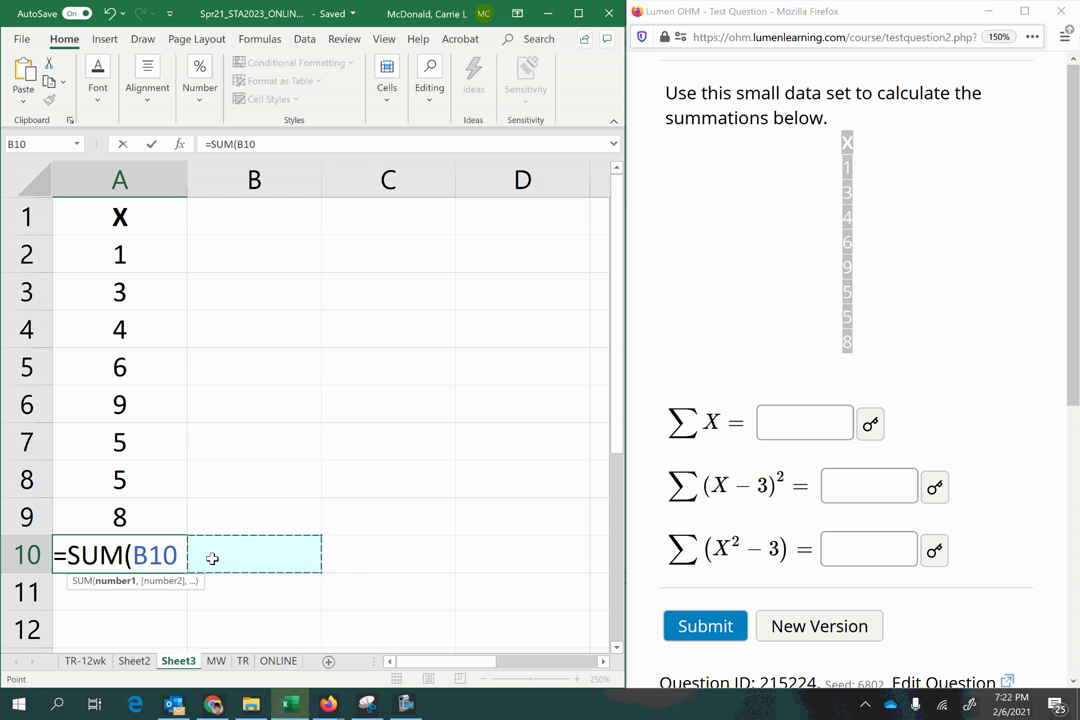
pyautogui.press('BackSpace')
pyautogui.press('BackSpace')
pyautogui.press('BackSpace')
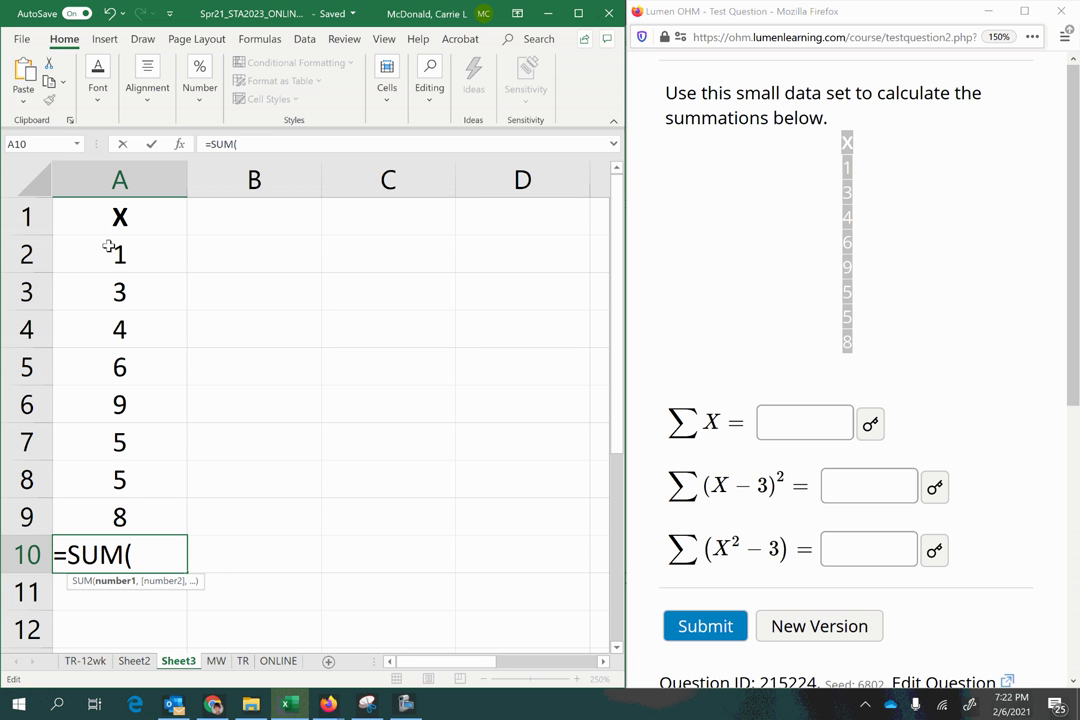
pyautogui.moveTo(95, 250); pyautogui.dragTo(99, 516)
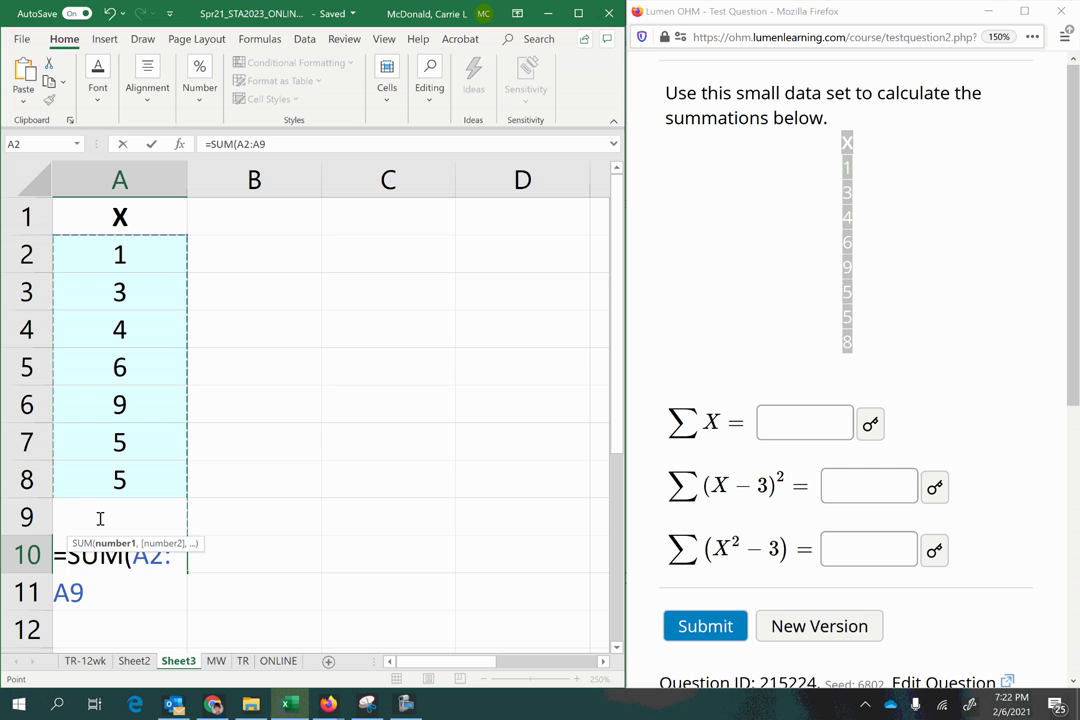
pyautogui.press('Return')
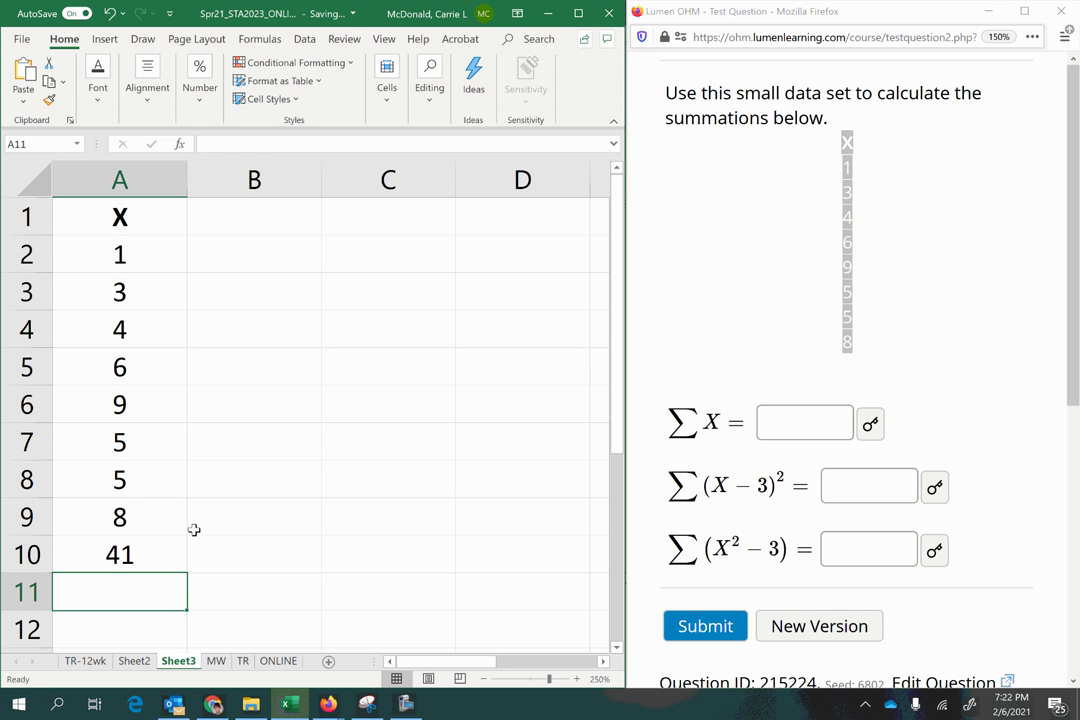
# Make the total in cell A10 bold.
pyautogui.press('Up')
pyautogui.click(92, 85)
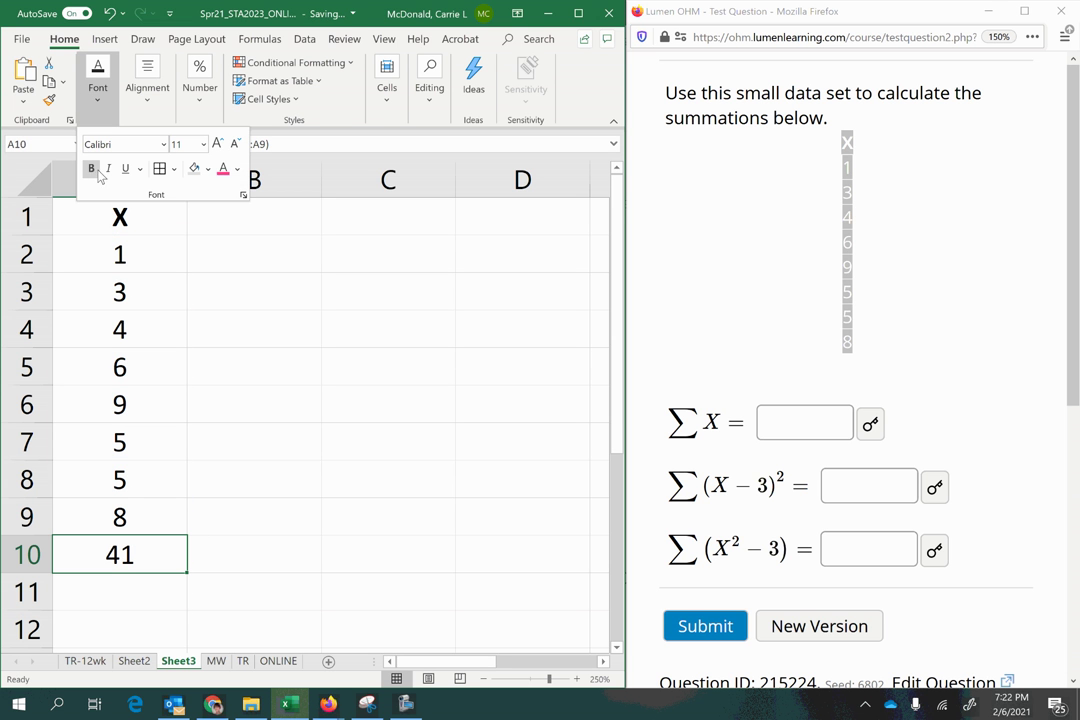
pyautogui.click(91, 168)
pyautogui.click(87, 562)
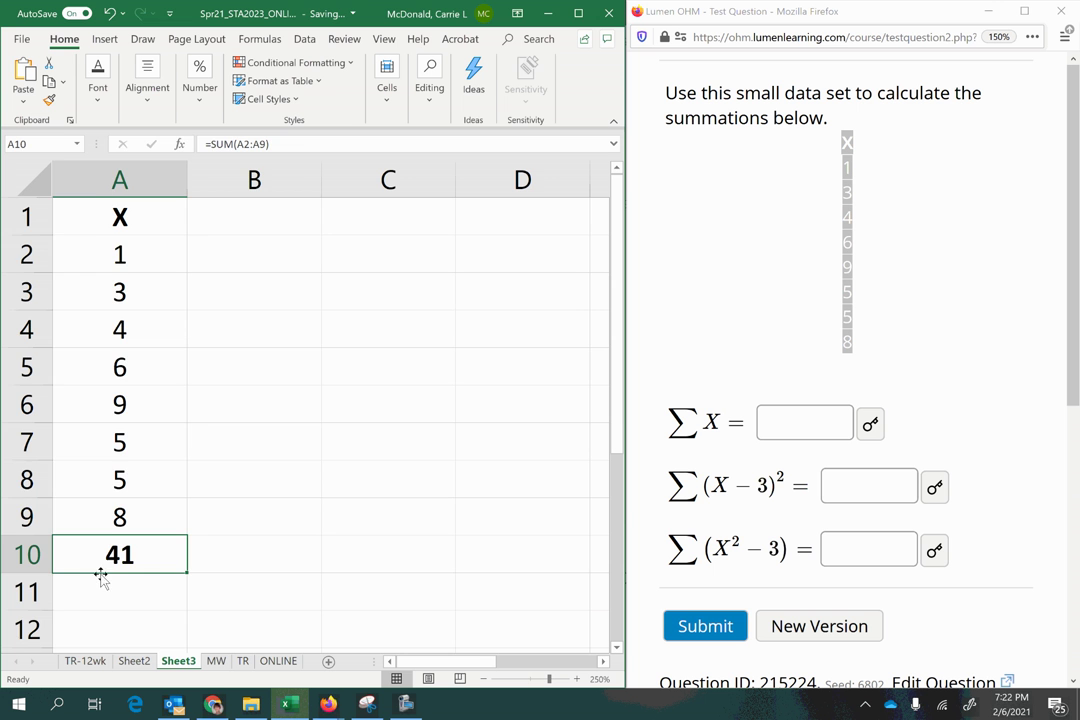
# Insert a blank column before the X data and label the total row "Sum:" in cell A10.
pyautogui.rightClick(88, 180)
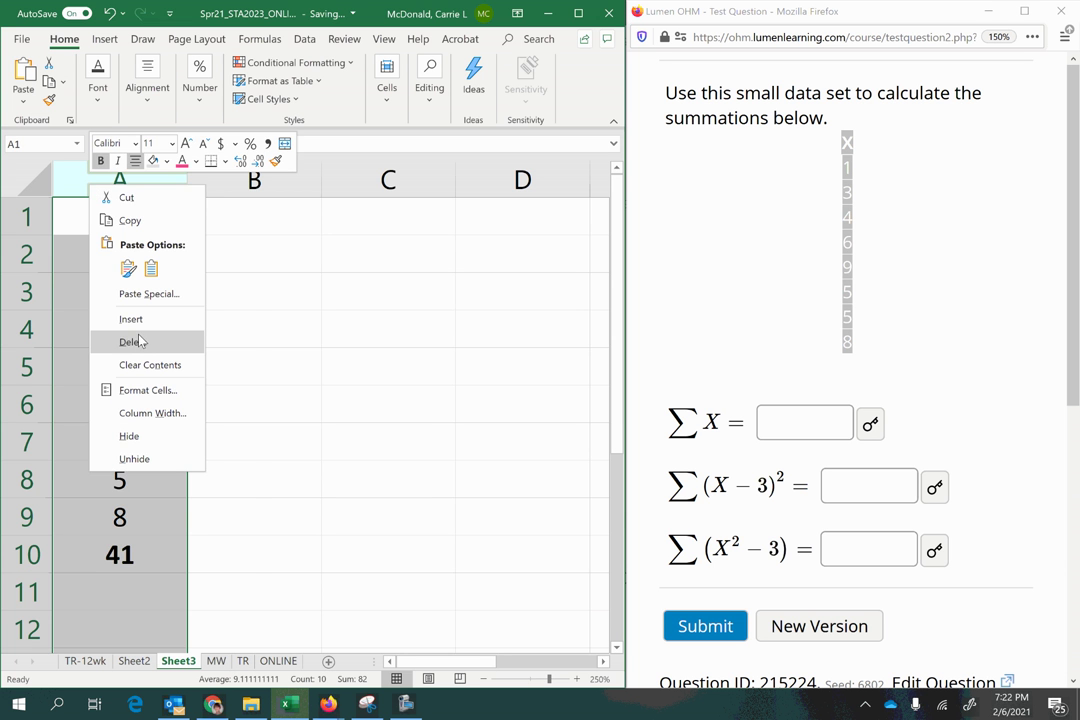
pyautogui.click(115, 335)
pyautogui.click(126, 564)
pyautogui.write('Sum:')
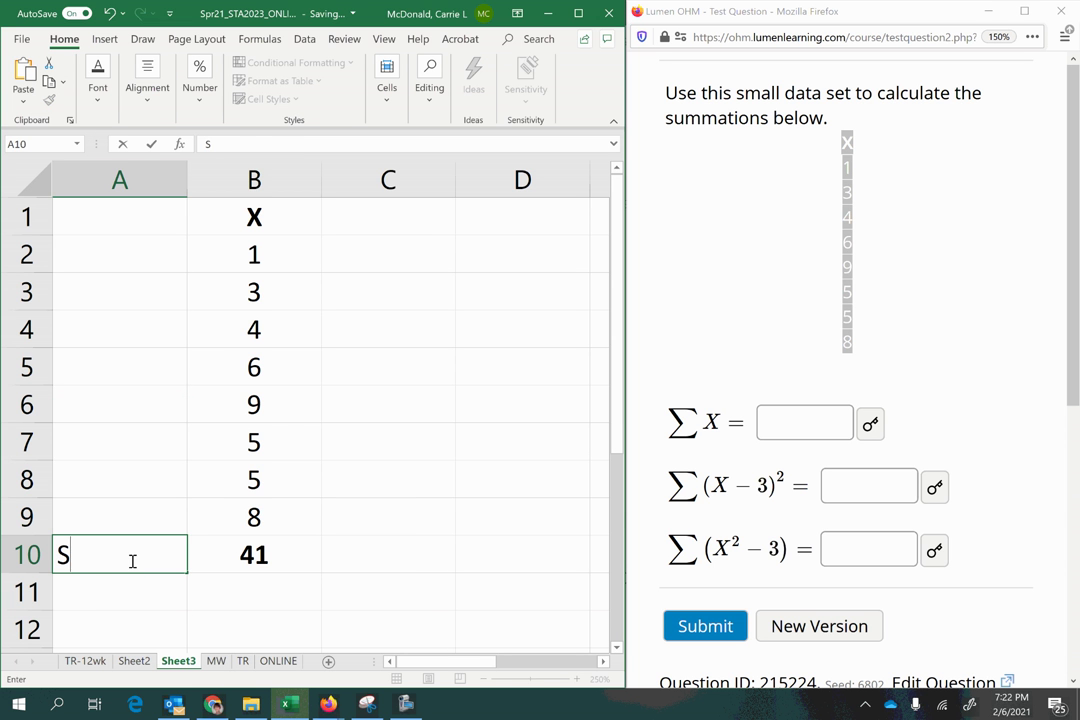
pyautogui.click(268, 548)
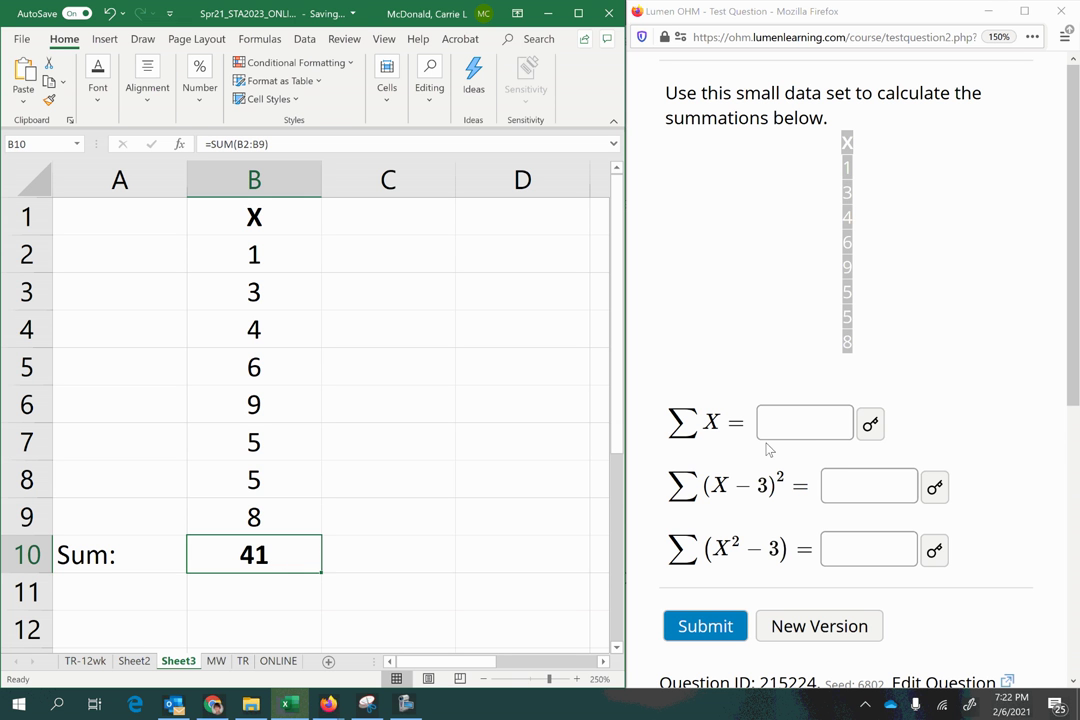
# Enter 41 as the answer for ΣX on the question page and submit it.
pyautogui.click(800, 424)
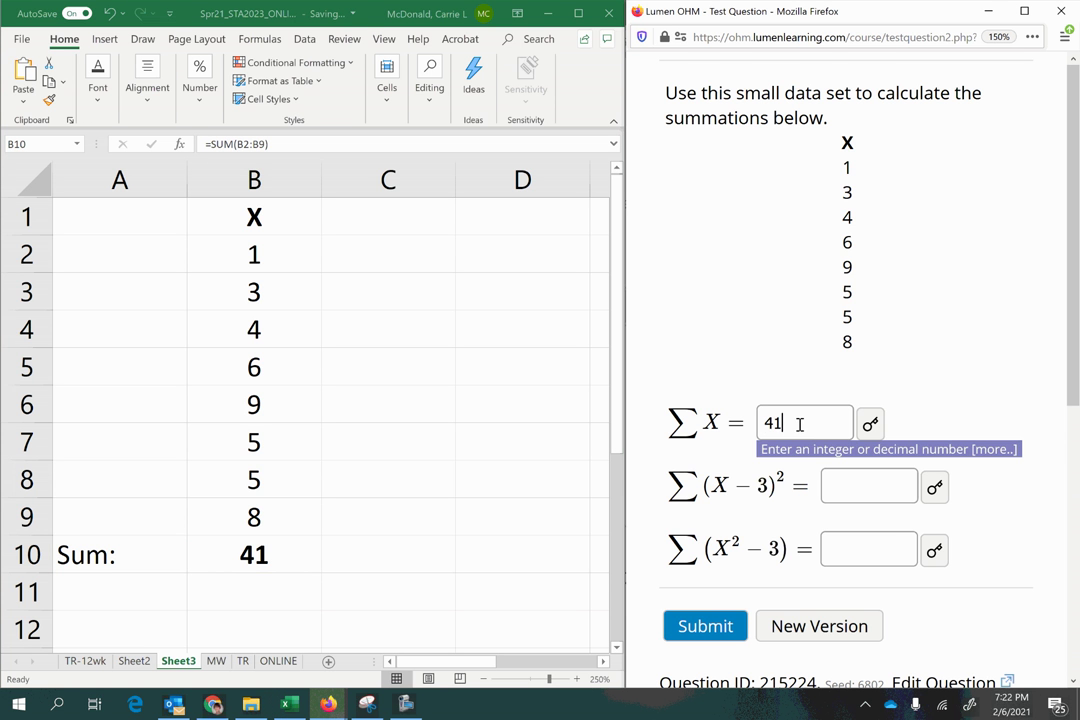
pyautogui.press('Return')
pyautogui.scroll(-1, 782, 506)
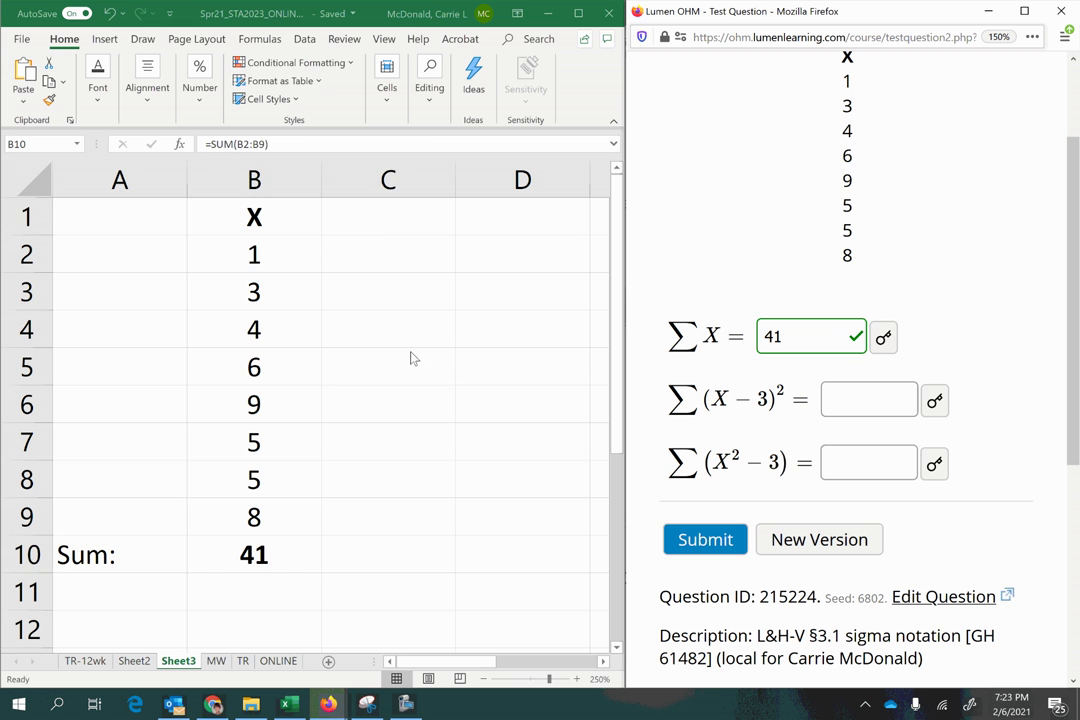
# Add the column header (X-3)^2 in cell C1 of the worksheet.
pyautogui.click(364, 217)
pyautogui.click(380, 217)
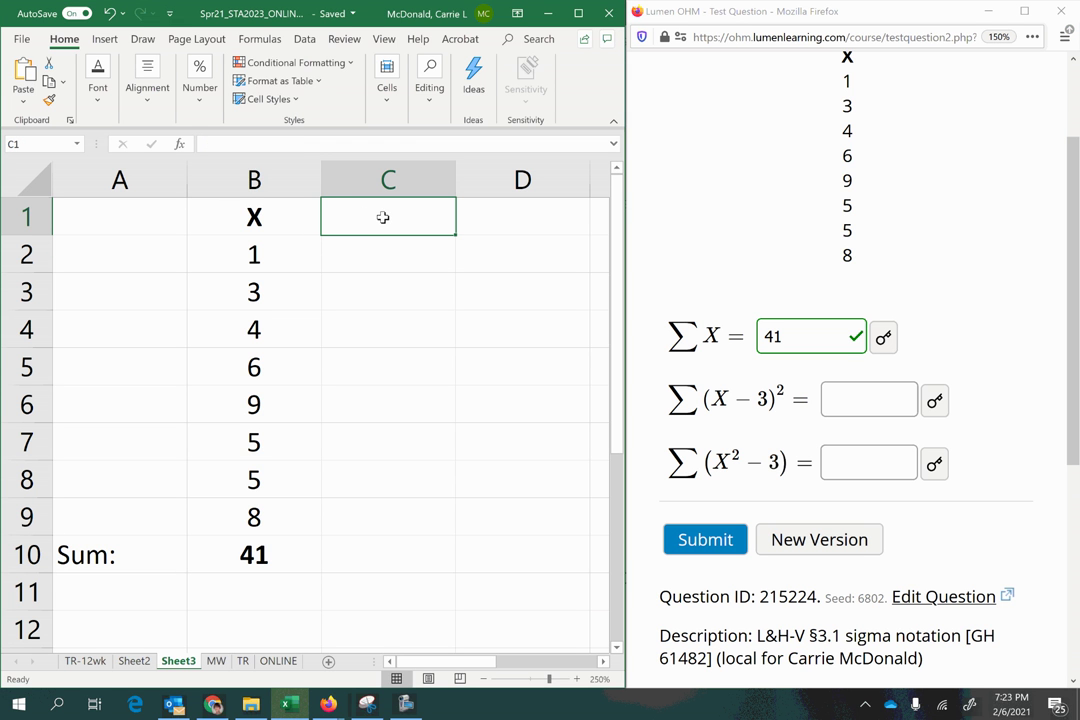
pyautogui.write('(x')
pyautogui.press('BackSpace')
pyautogui.write('X')
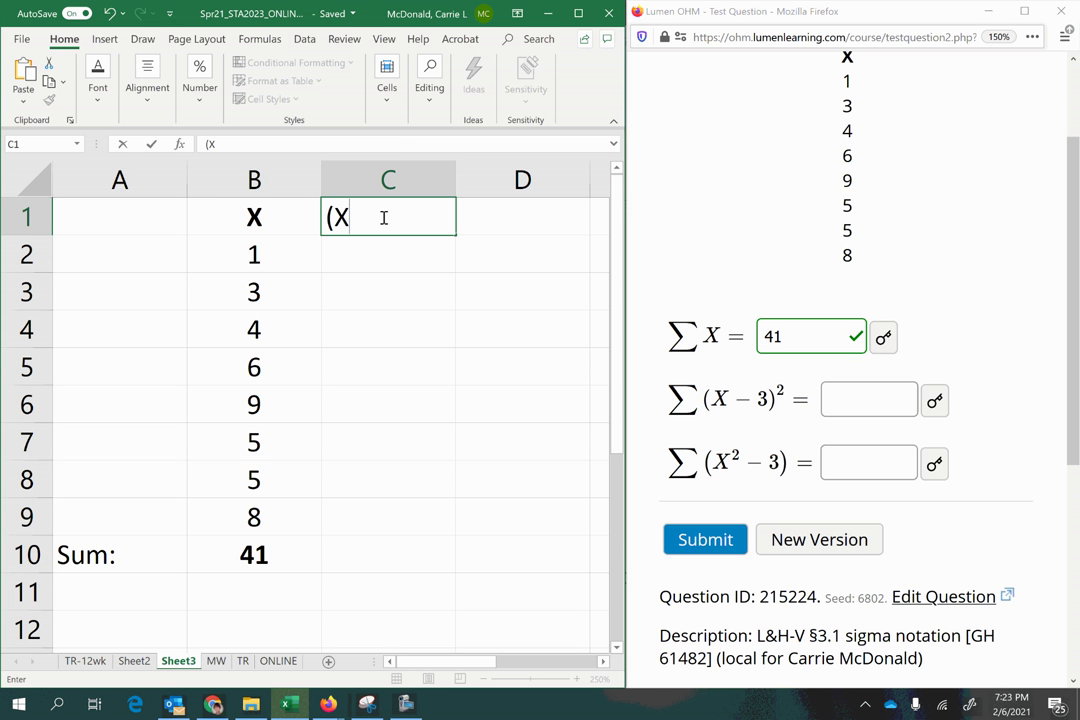
pyautogui.write('-3)^2')
pyautogui.press('Return')
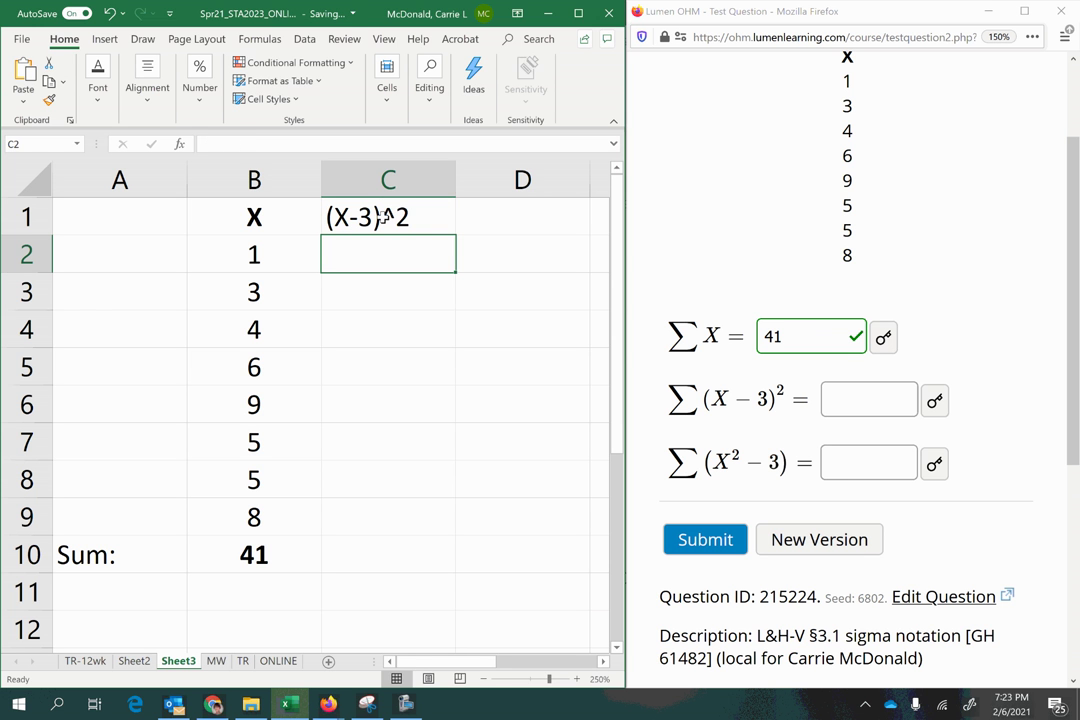
# Enter the formula =B2-3 in cell C2 and fill it down to C9.
pyautogui.write('=')
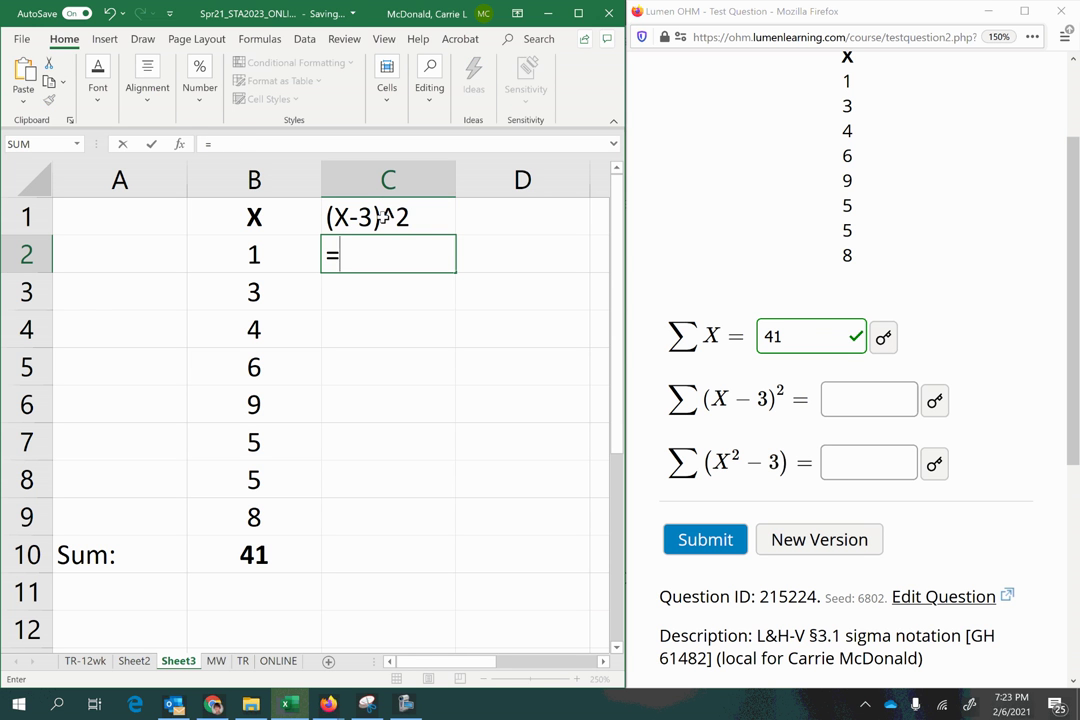
pyautogui.click(249, 256)
pyautogui.write('-3')
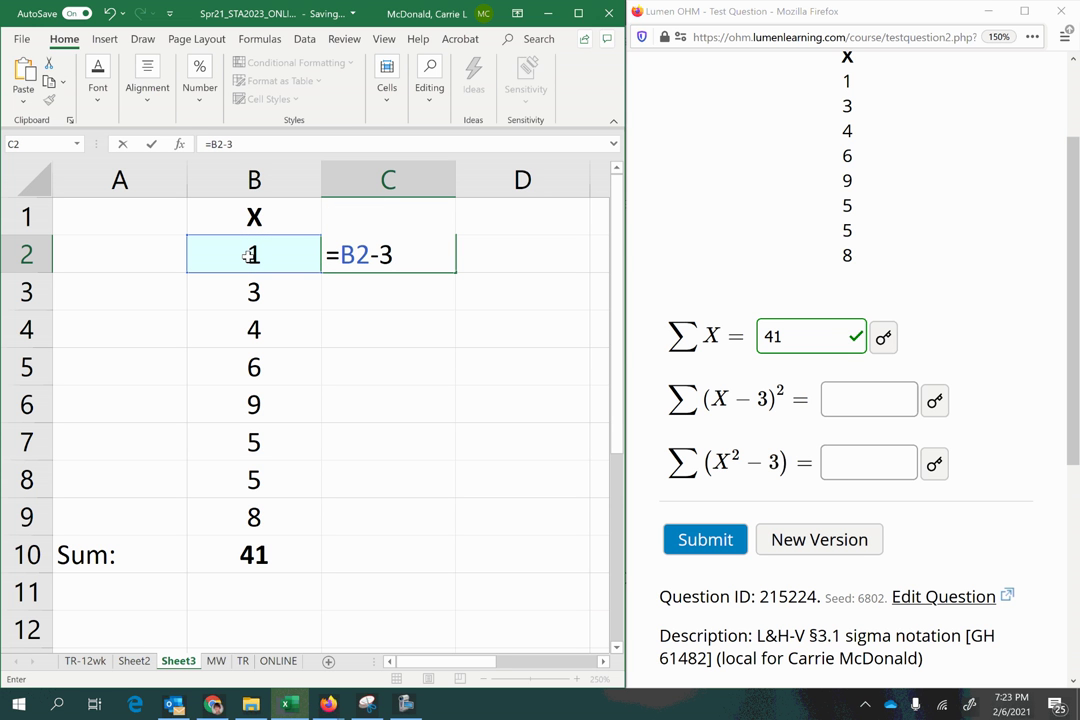
pyautogui.press('Return')
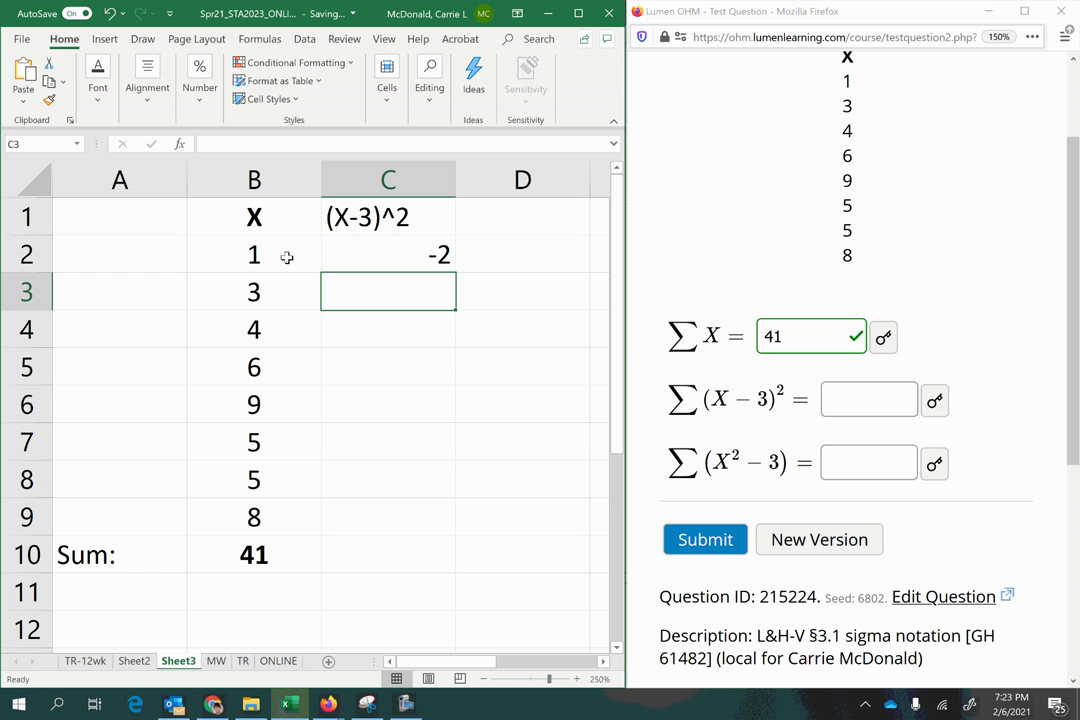
pyautogui.click(359, 248)
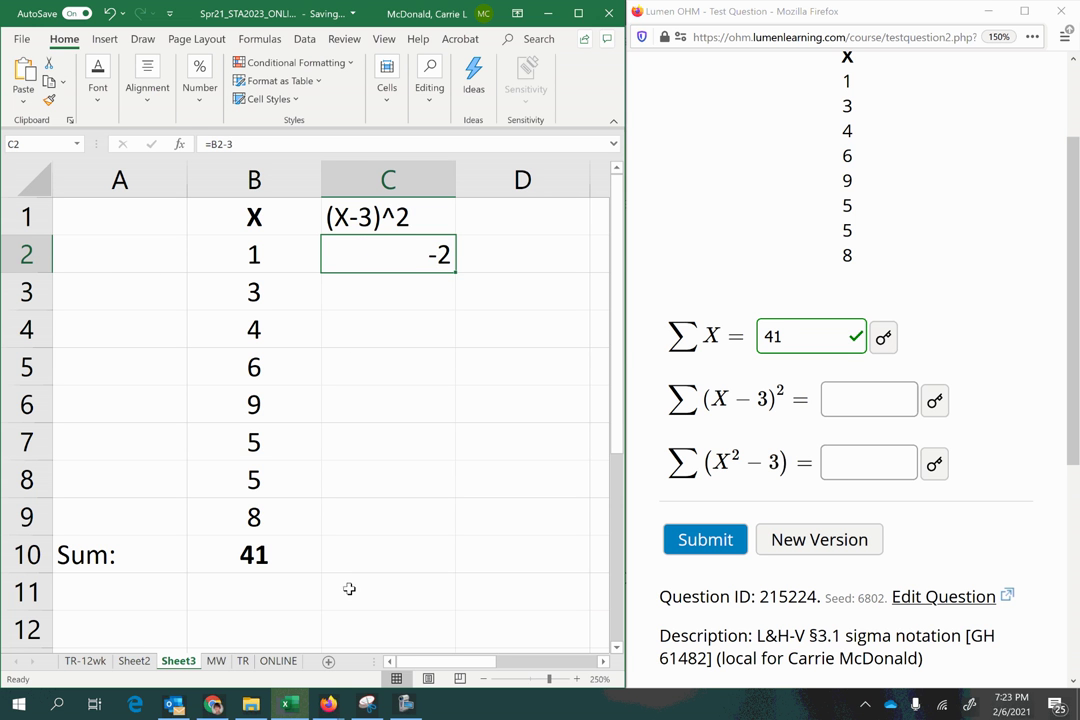
pyautogui.moveTo(457, 275); pyautogui.dragTo(453, 531)
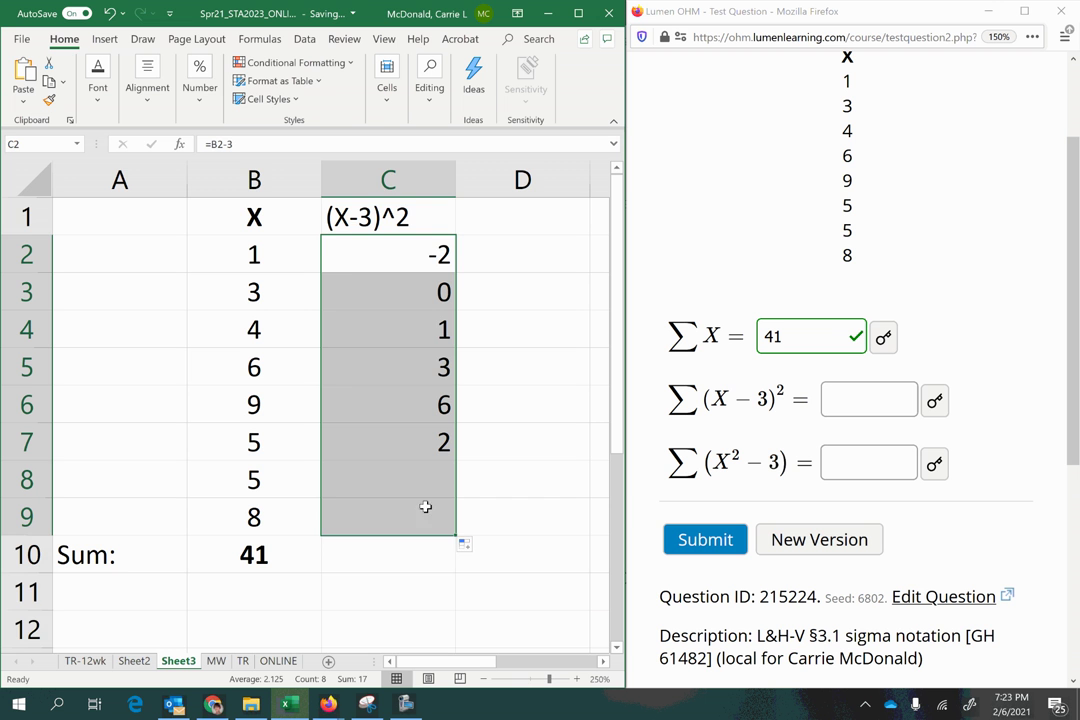
# Center the contents of column C and make the (X-3)^2 header in C1 bold.
pyautogui.click(366, 178)
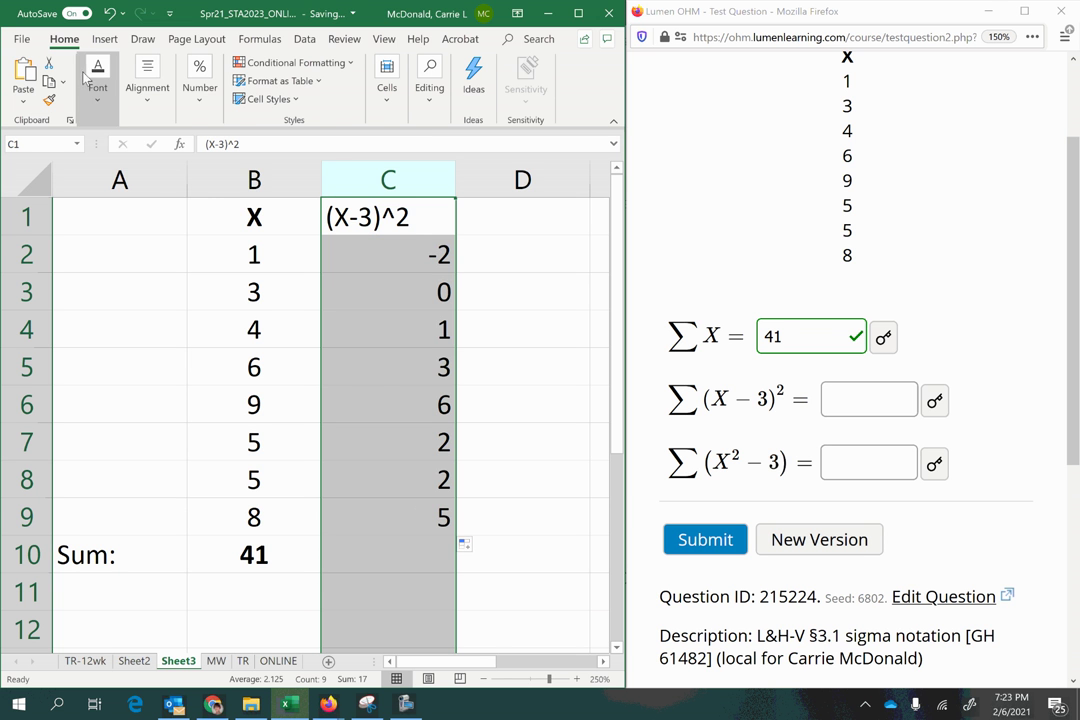
pyautogui.click(147, 80)
pyautogui.click(151, 170)
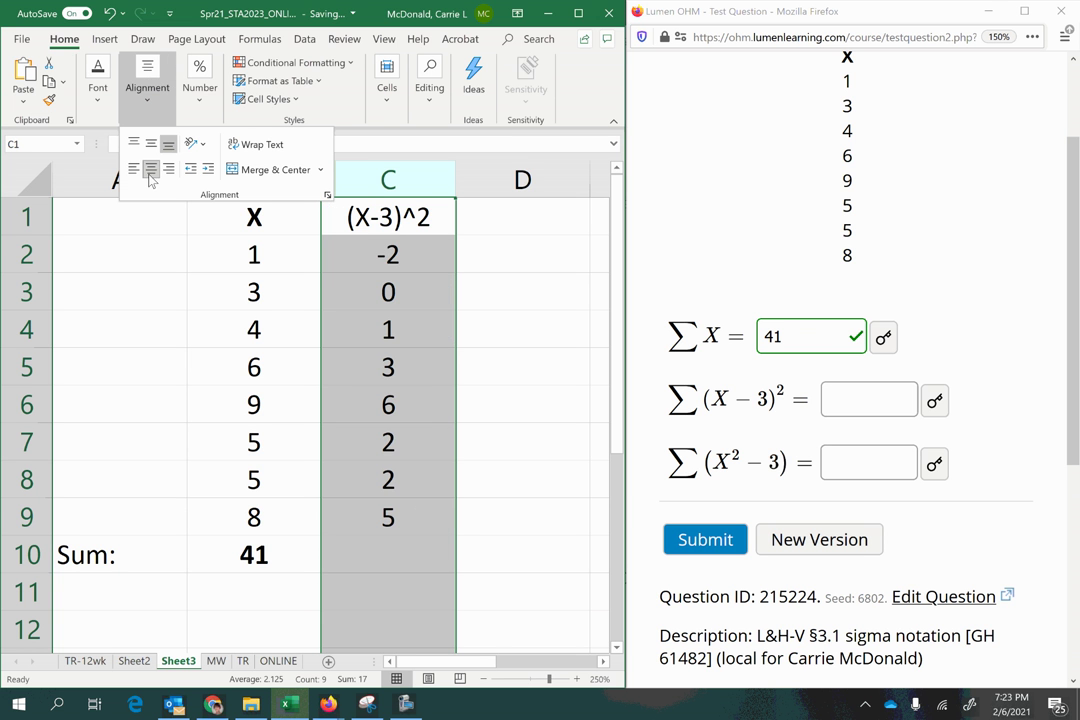
pyautogui.click(368, 224)
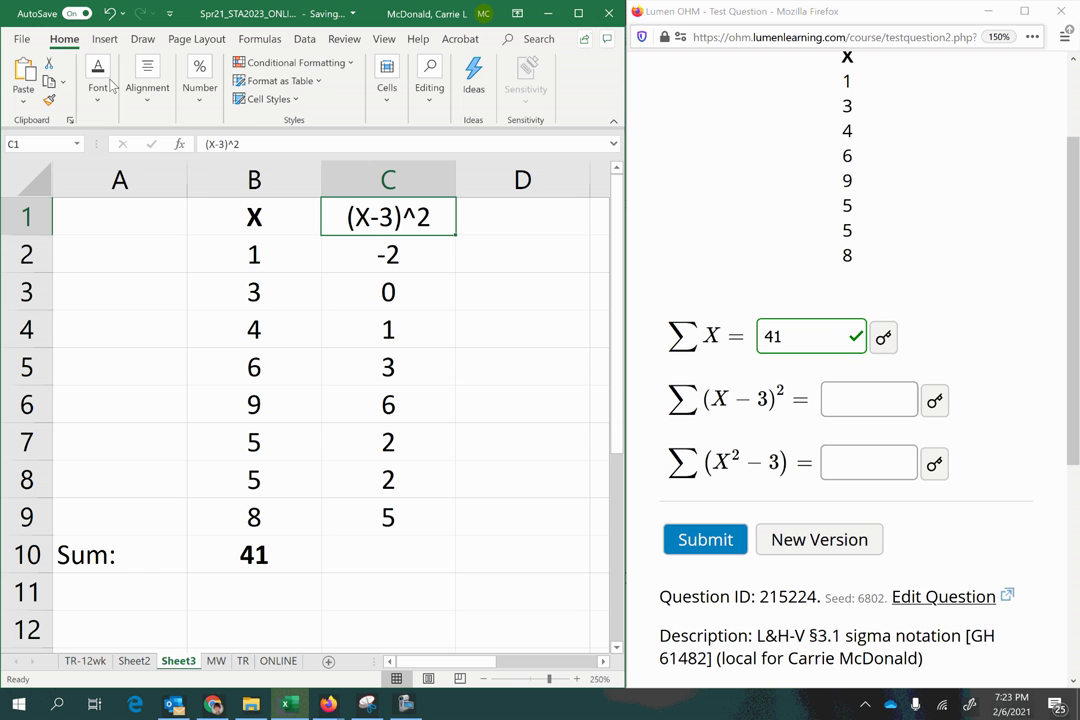
pyautogui.click(97, 80)
pyautogui.click(91, 168)
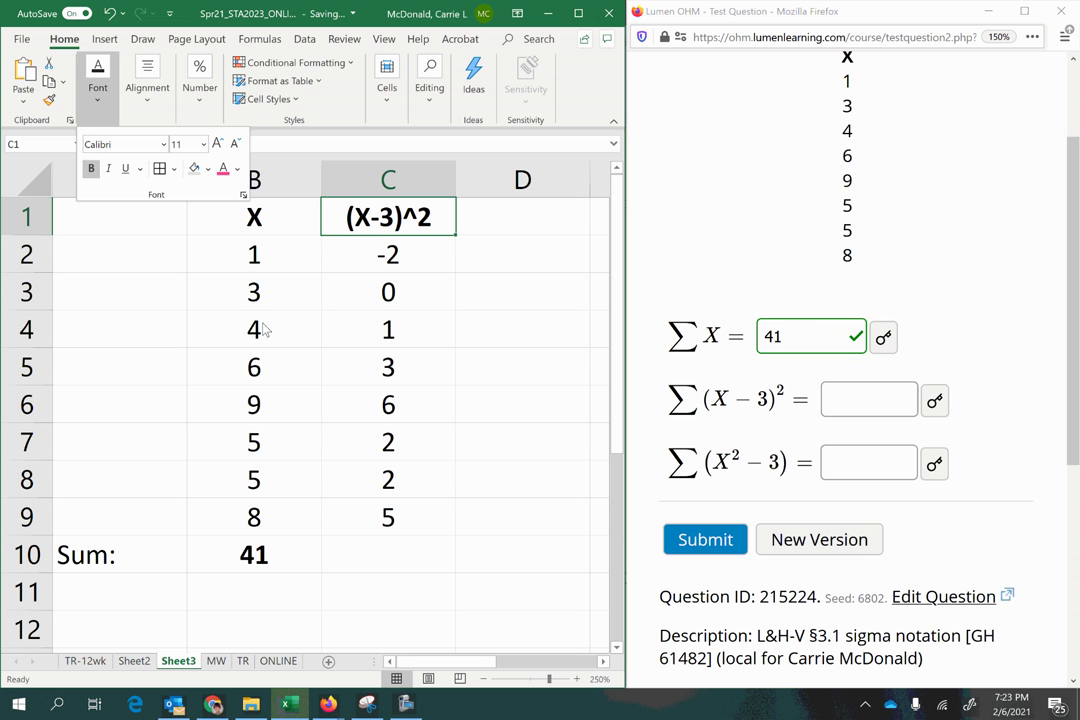
# Fill the sum formula in B10 across to cell C10.
pyautogui.click(300, 566)
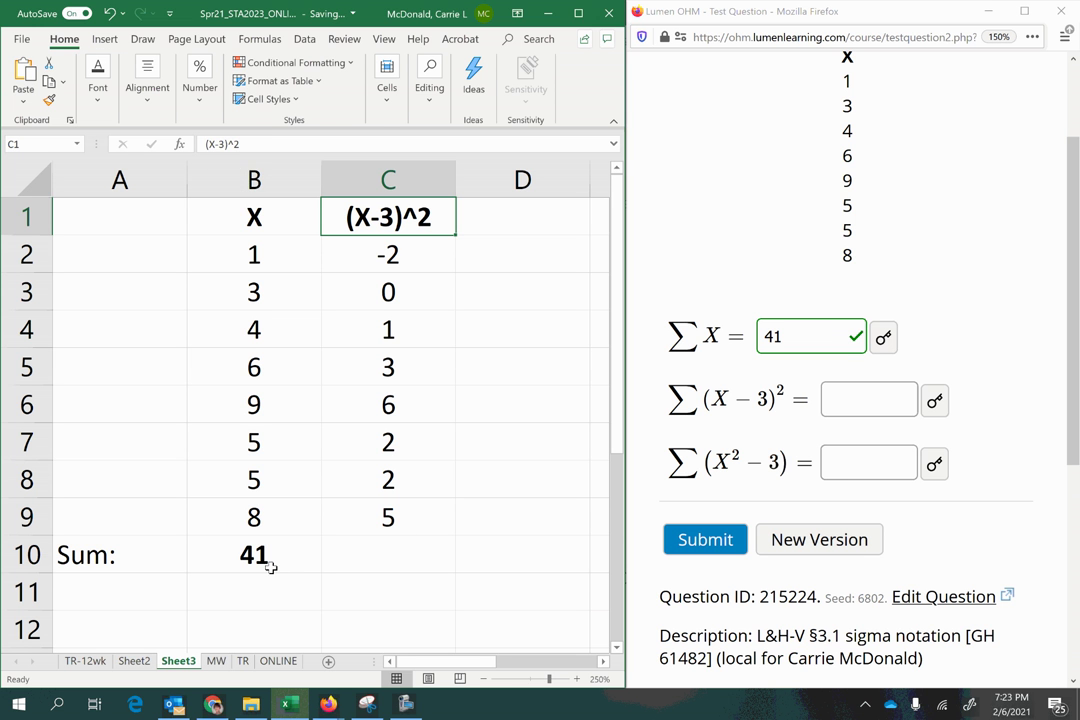
pyautogui.click(251, 559)
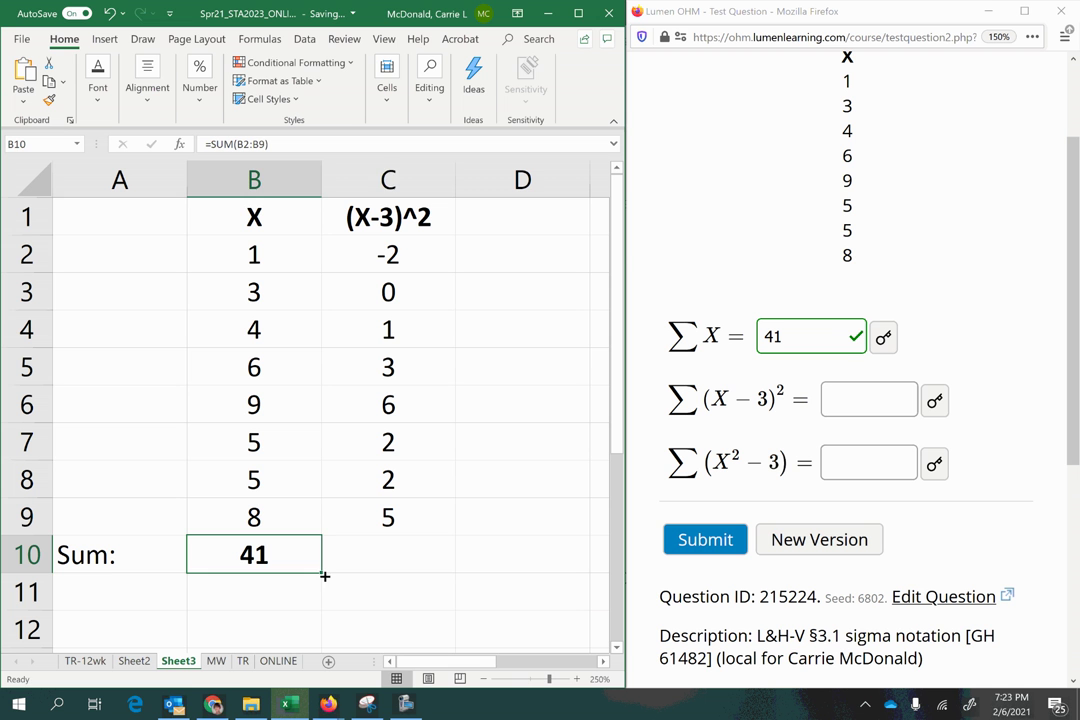
pyautogui.moveTo(321, 573); pyautogui.dragTo(410, 570)
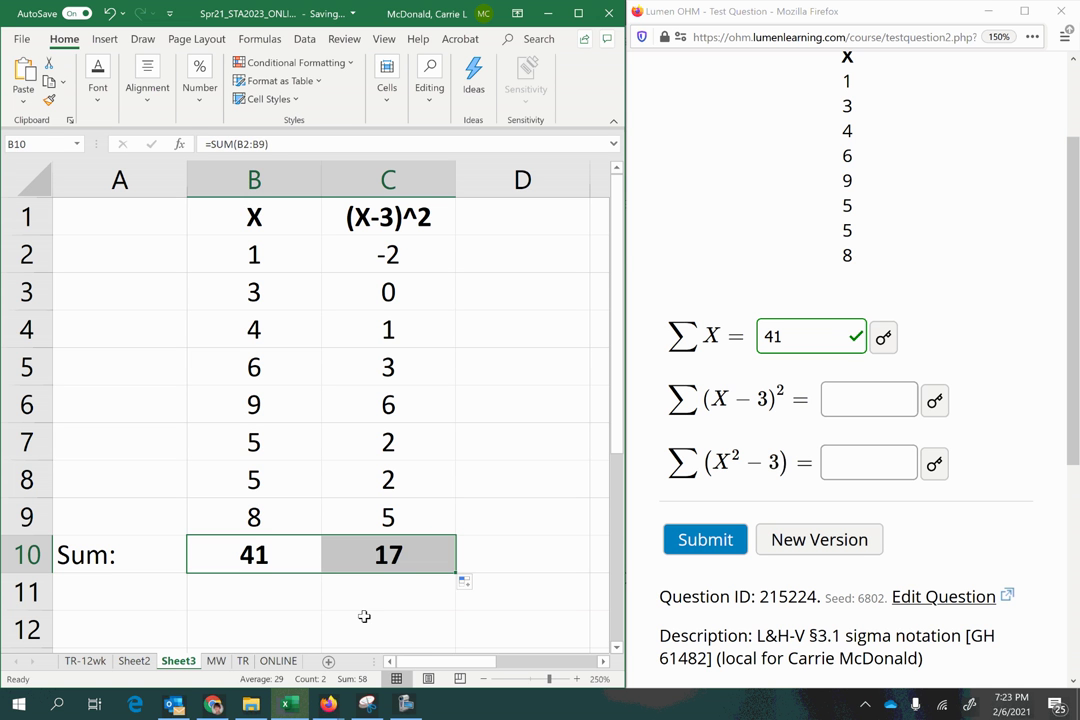
# Re-enter the total in cell C10 as a SUM formula over the range C2:C9.
pyautogui.click(387, 555)
pyautogui.write('=')
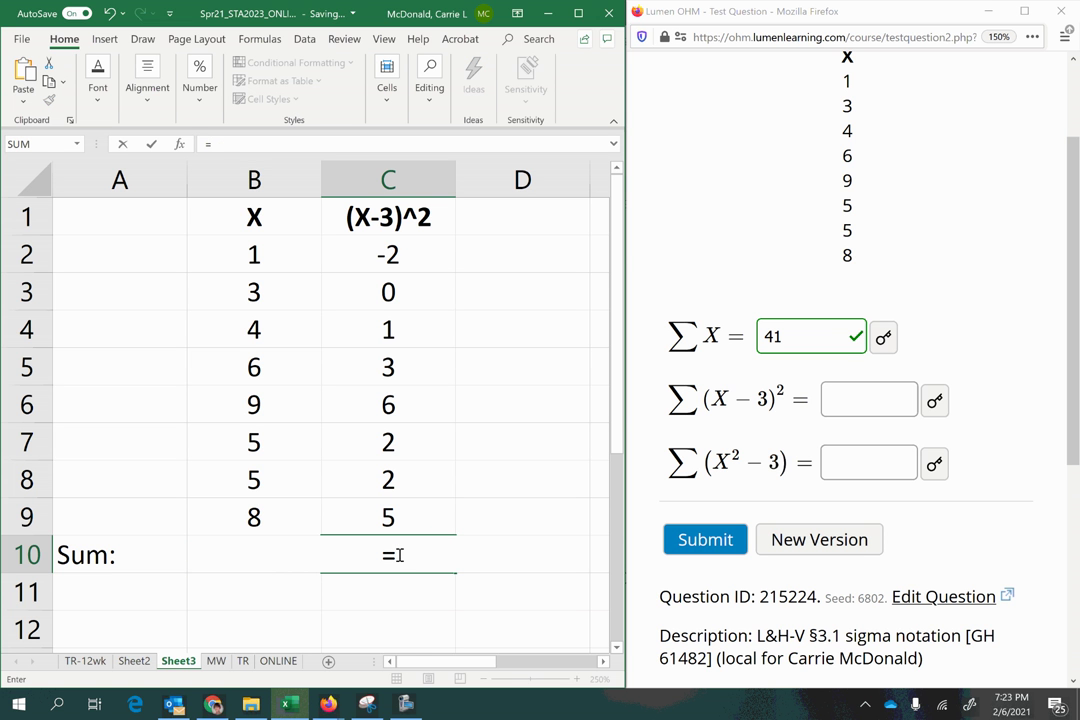
pyautogui.write('sum(')
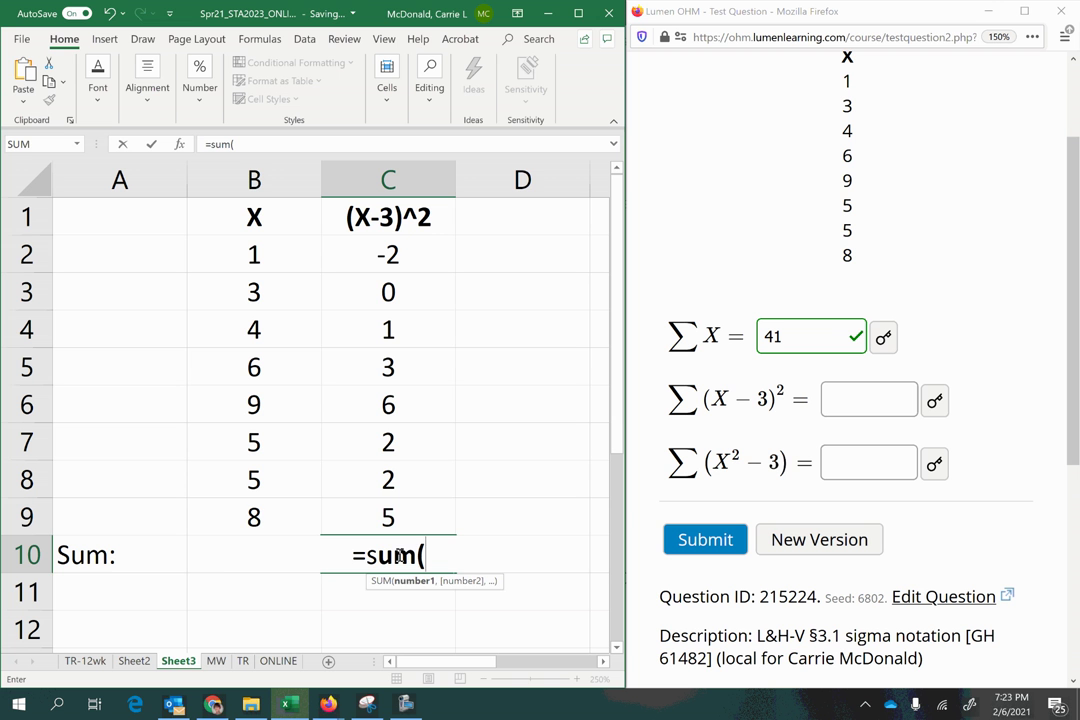
pyautogui.moveTo(378, 254); pyautogui.dragTo(392, 531)
pyautogui.press('Return')
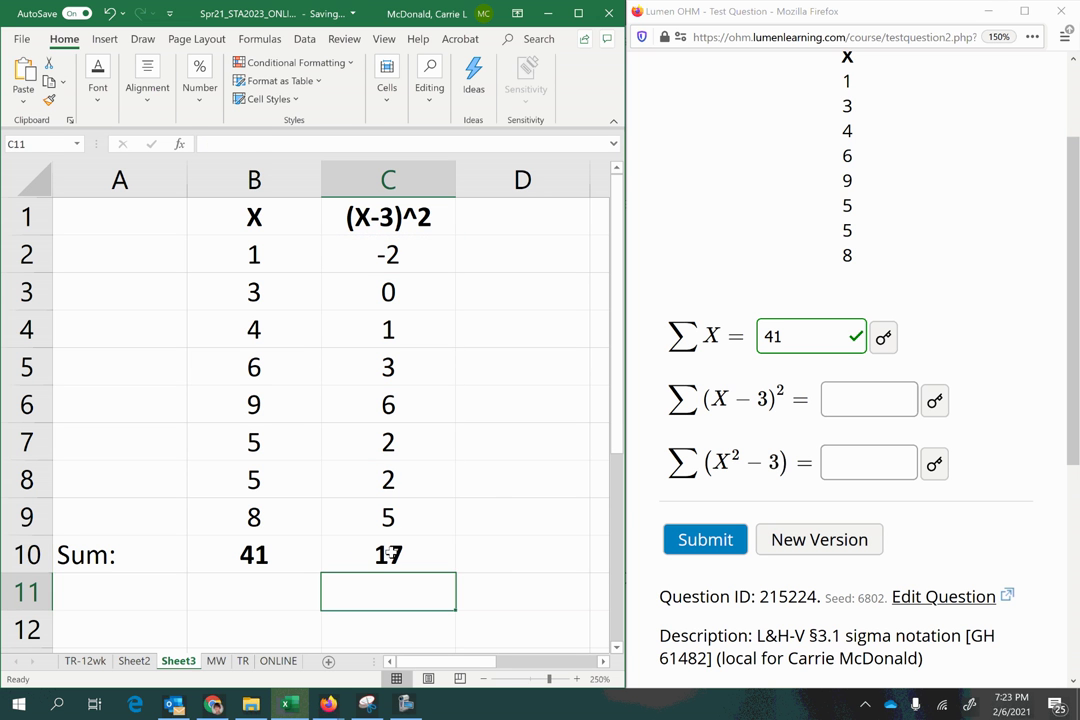
pyautogui.press('Up')
# Switch to the question page in Firefox, enter 17 as the answer for Σ(X−3)², and submit it.
pyautogui.click(830, 401)
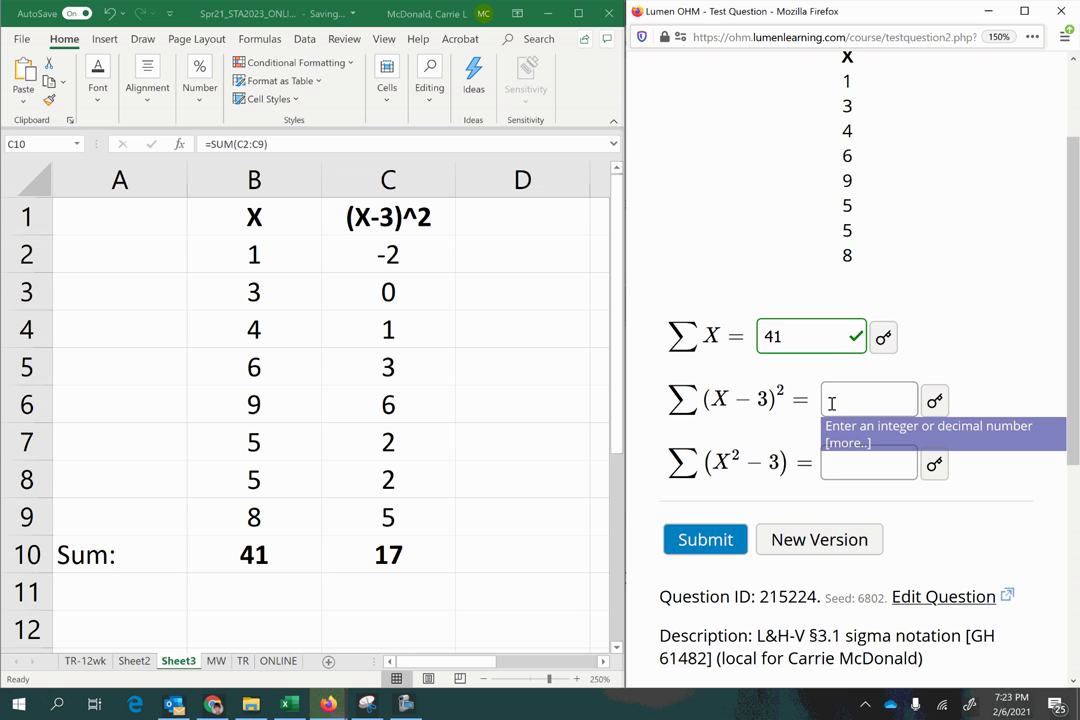
pyautogui.write('17')
pyautogui.press('Return')
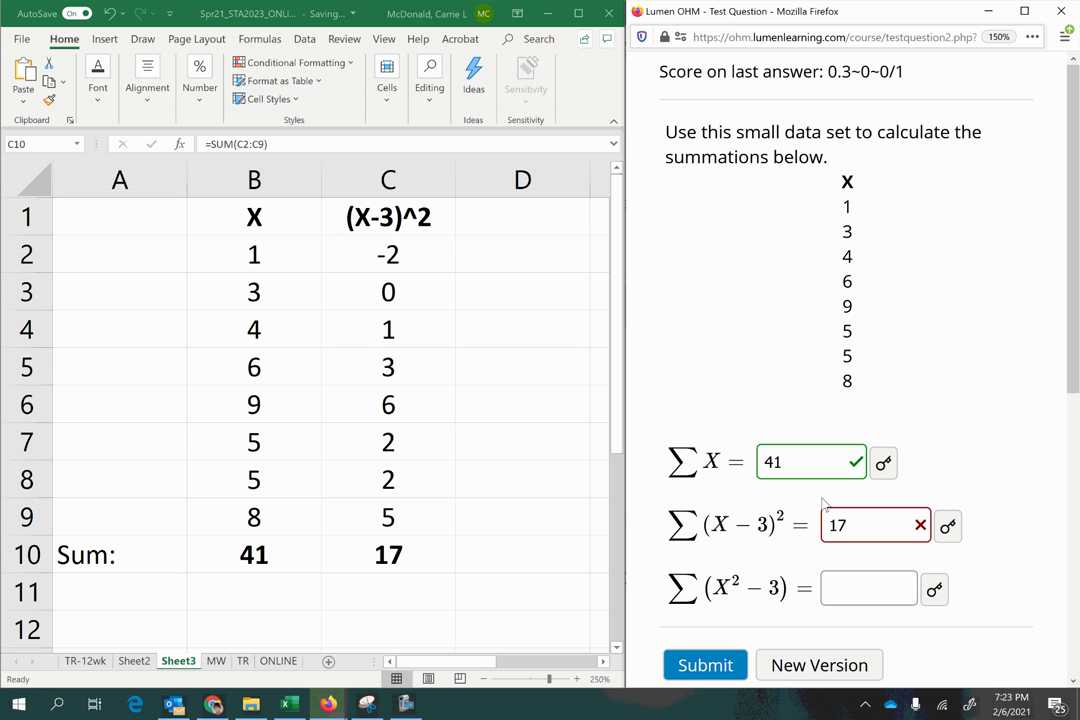
pyautogui.scroll(-2, 763, 527)
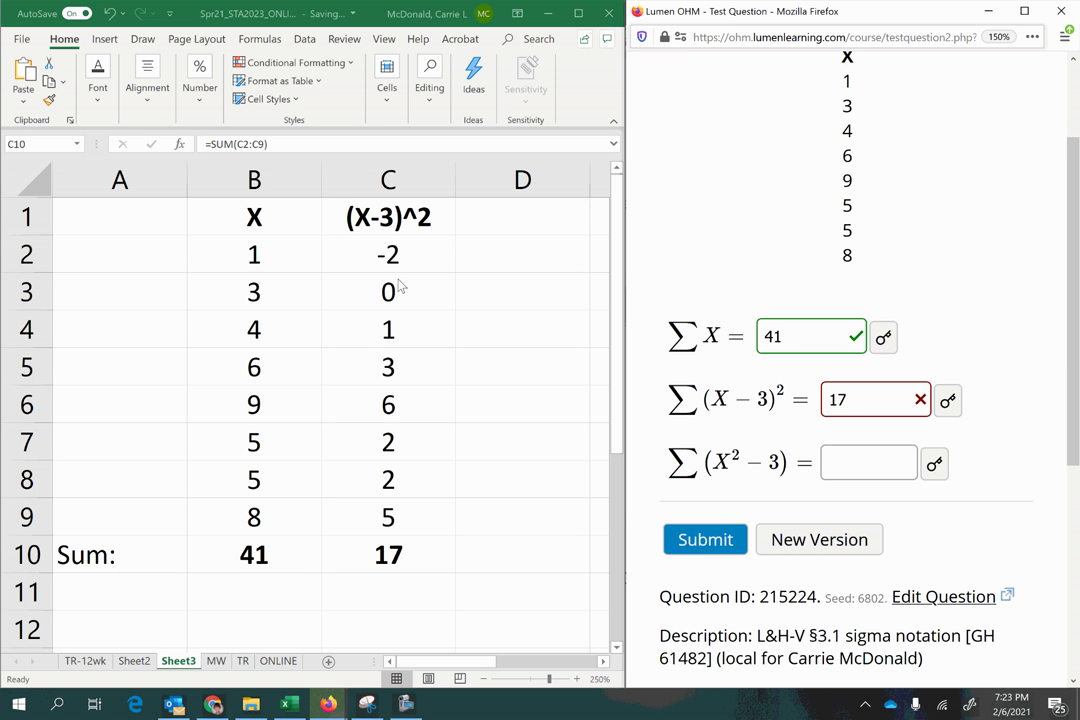
# In the Excel worksheet, change the formula in C2 to =(B2-3)^2 and fill it down to C9.
pyautogui.click(378, 252)
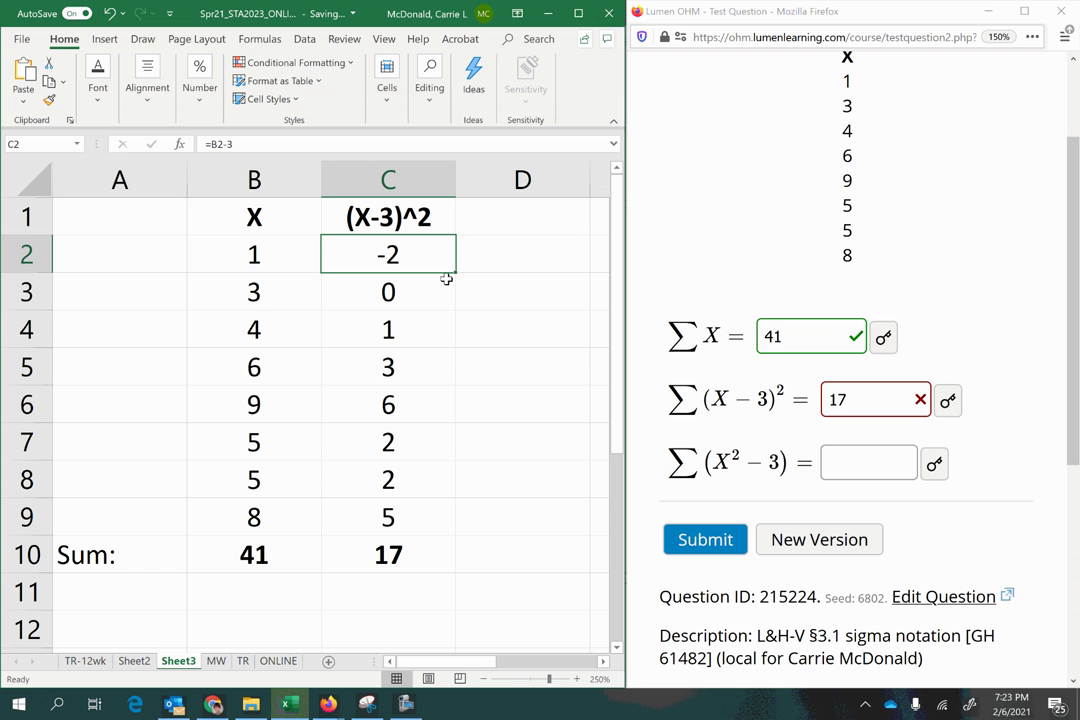
pyautogui.click(216, 146)
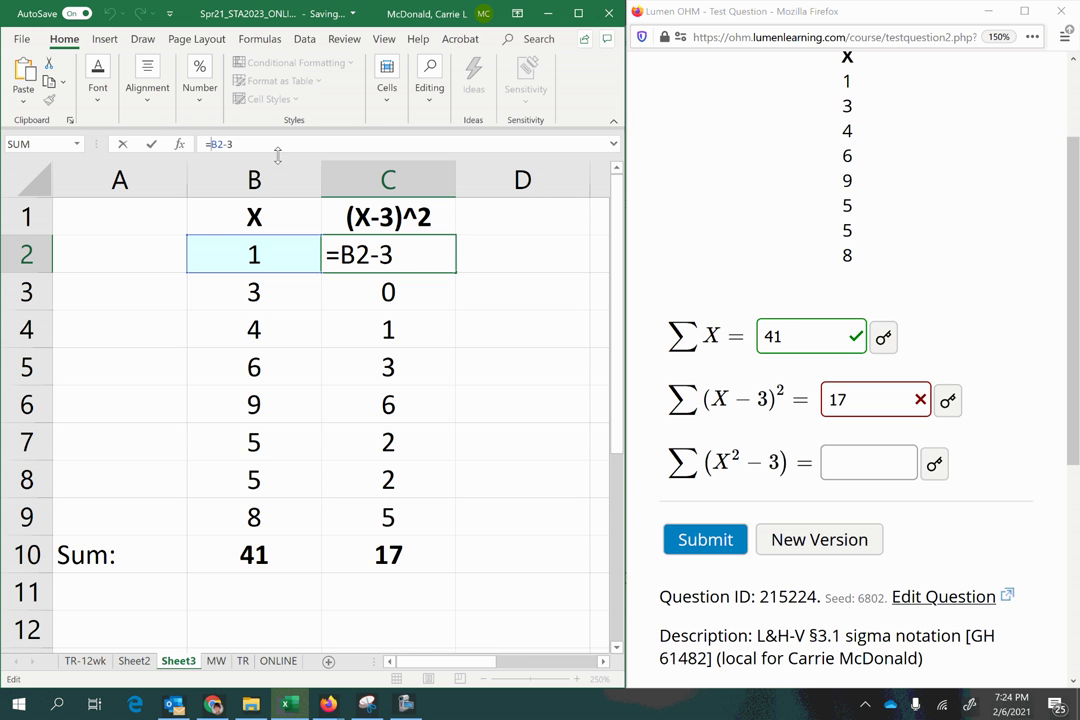
pyautogui.write('(B2-3')
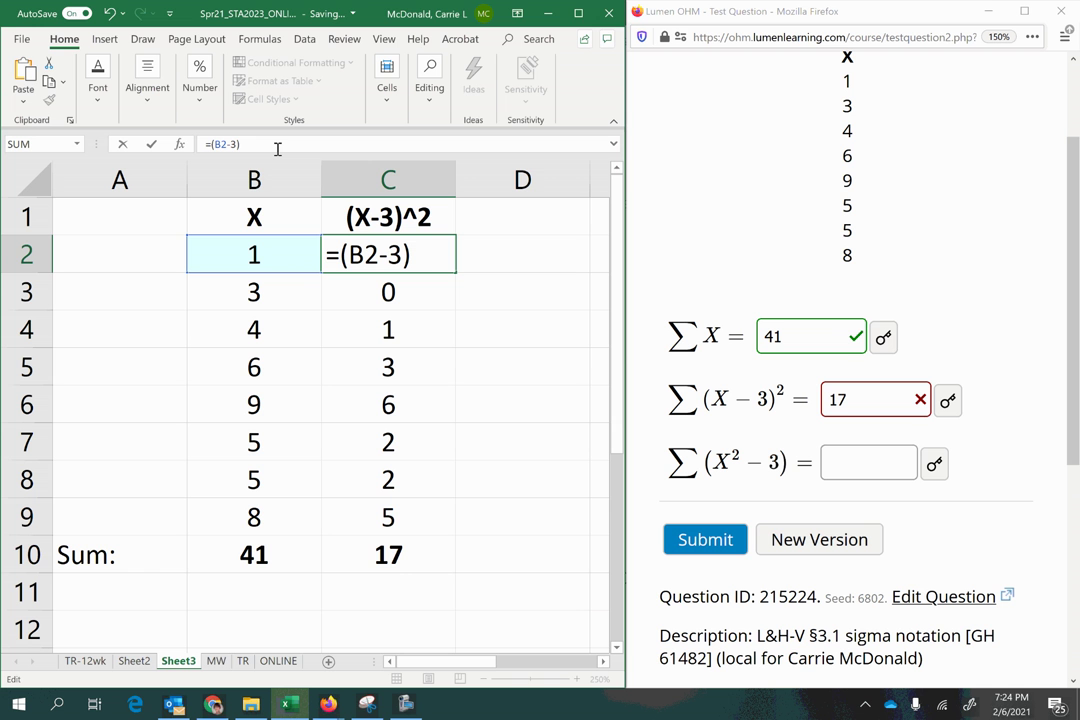
pyautogui.write(')^2')
pyautogui.press('Return')
pyautogui.click(420, 258)
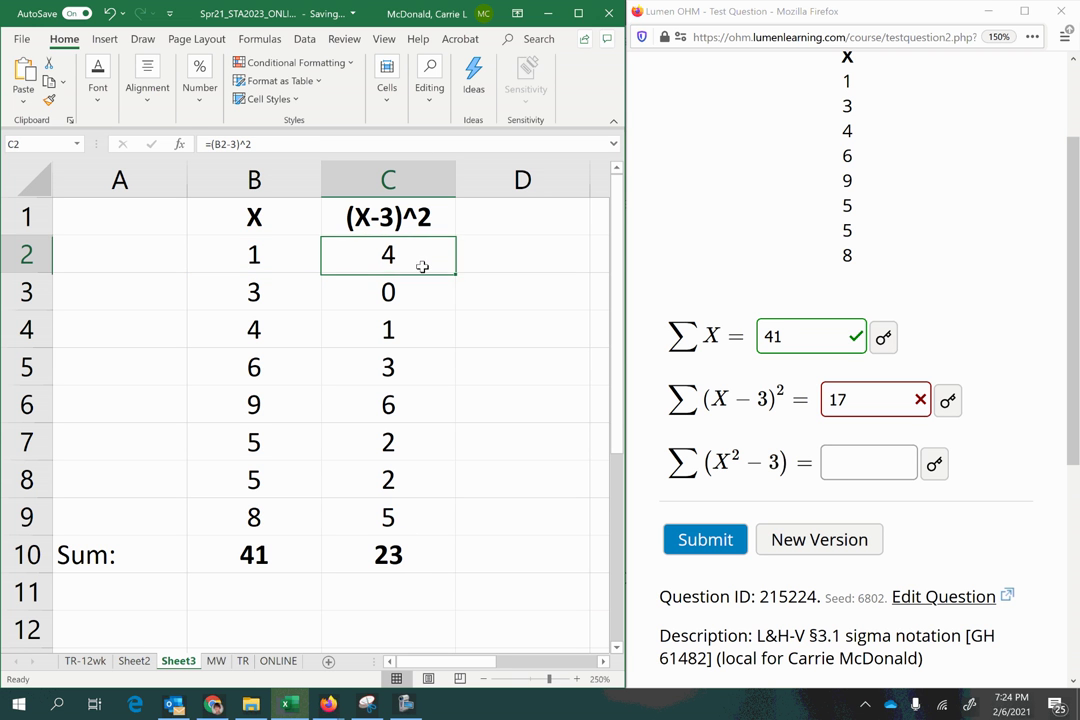
pyautogui.moveTo(458, 275); pyautogui.dragTo(436, 525)
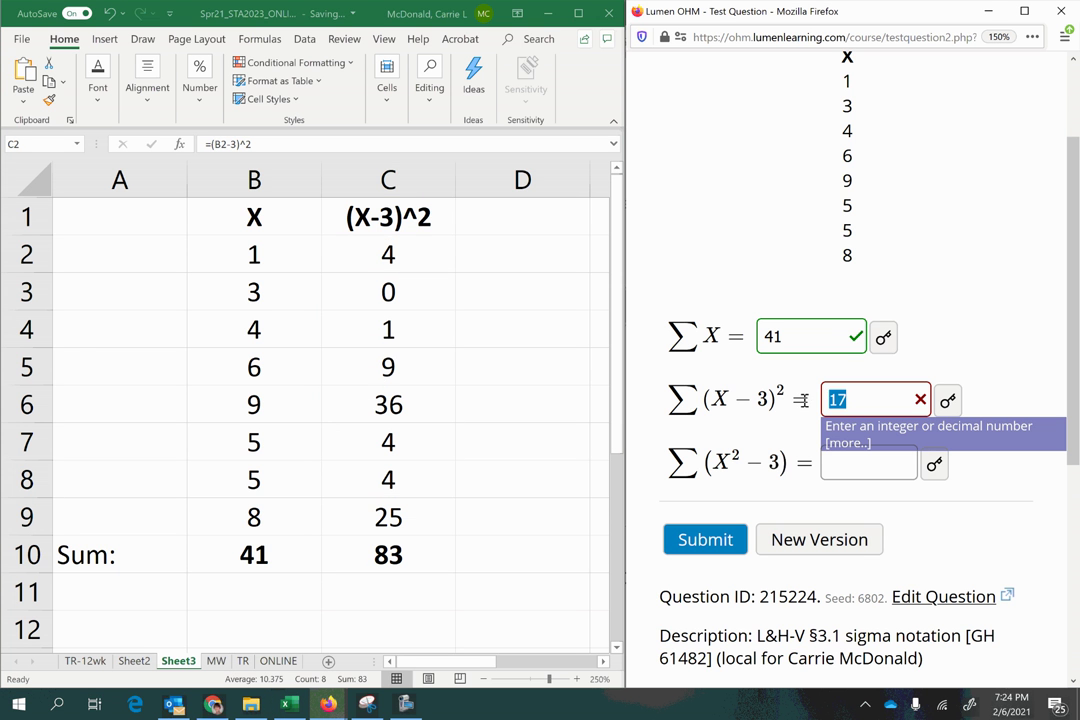
# Replace the Σ(X−3)² answer on the question page with 83 and submit it.
pyautogui.write('8')
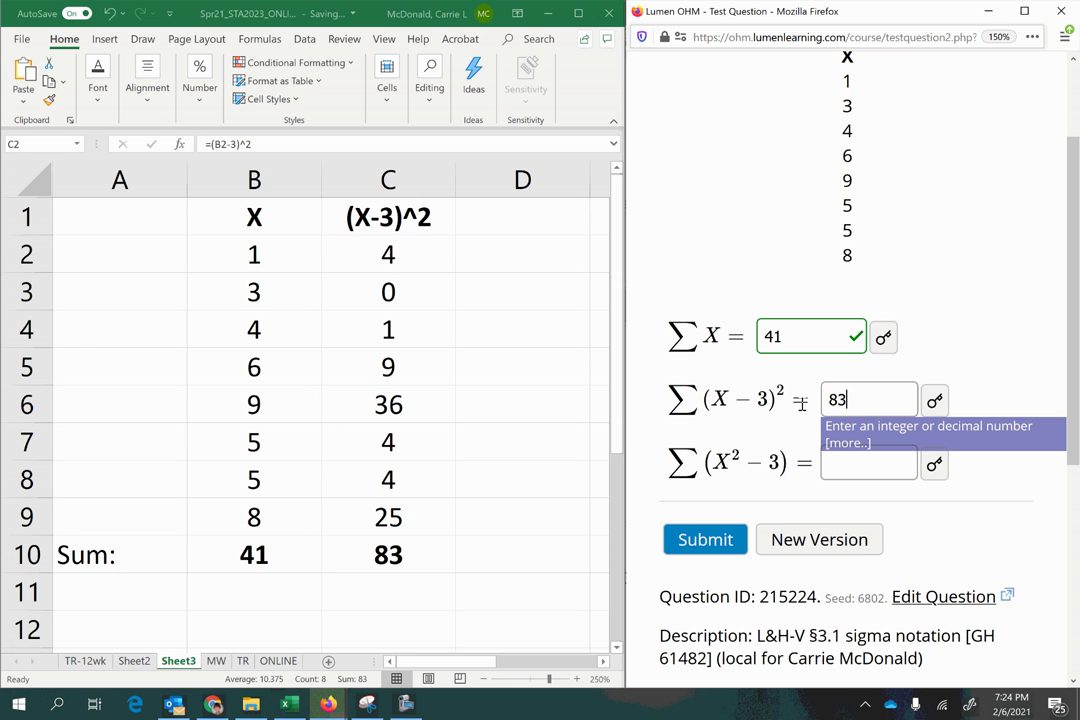
pyautogui.write('3')
pyautogui.press('Return')
pyautogui.scroll(-1, 810, 460)
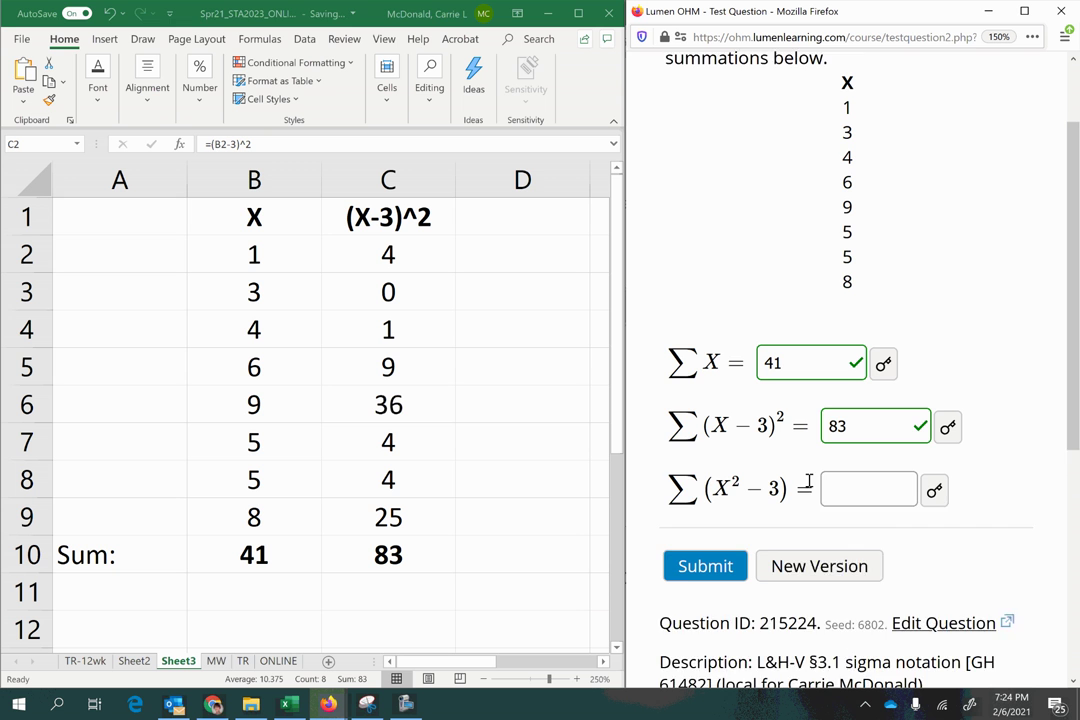
pyautogui.scroll(-1, 808, 483)
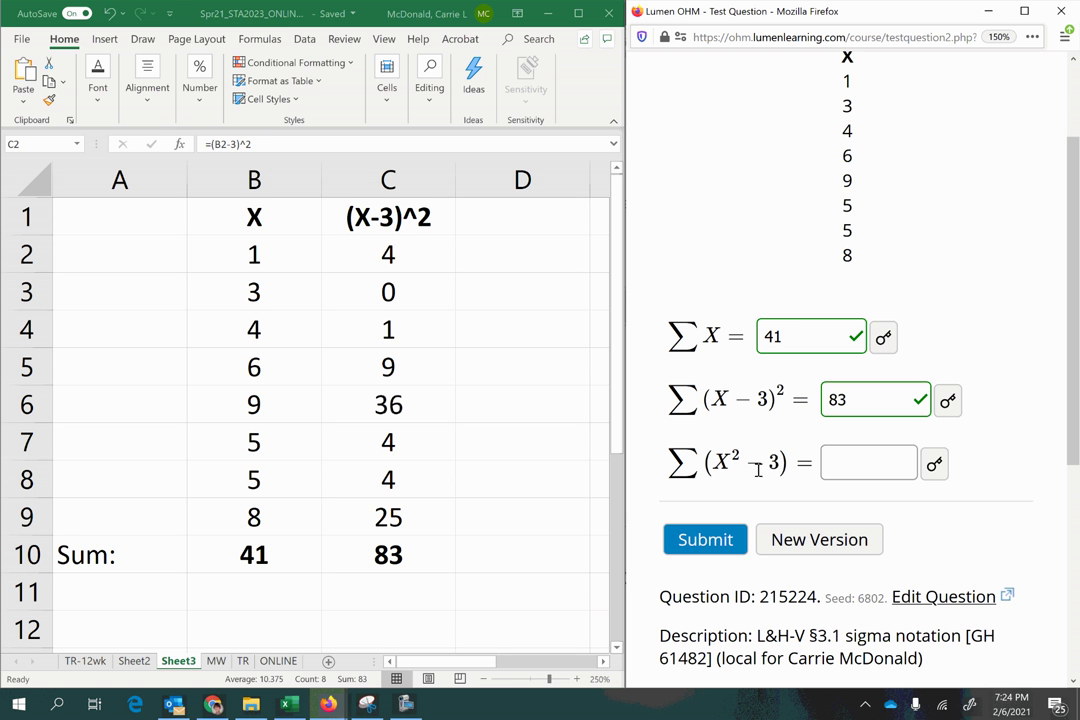
pyautogui.moveTo(710, 463); pyautogui.dragTo(782, 462)
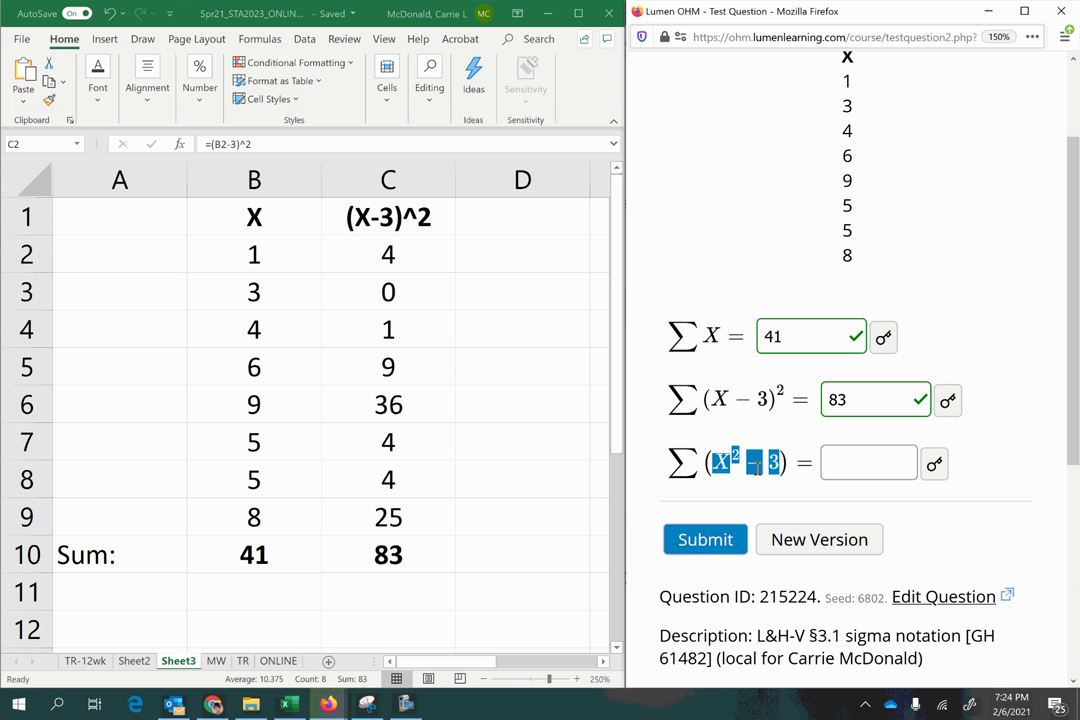
pyautogui.moveTo(697, 472); pyautogui.dragTo(672, 467)
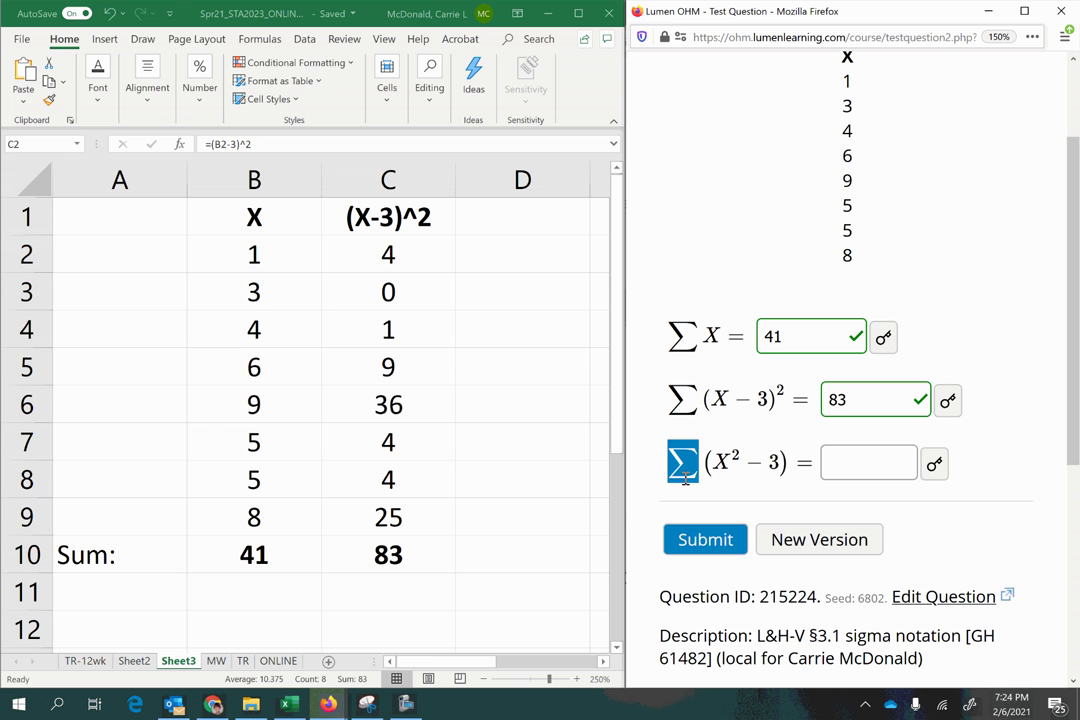
pyautogui.click(720, 468)
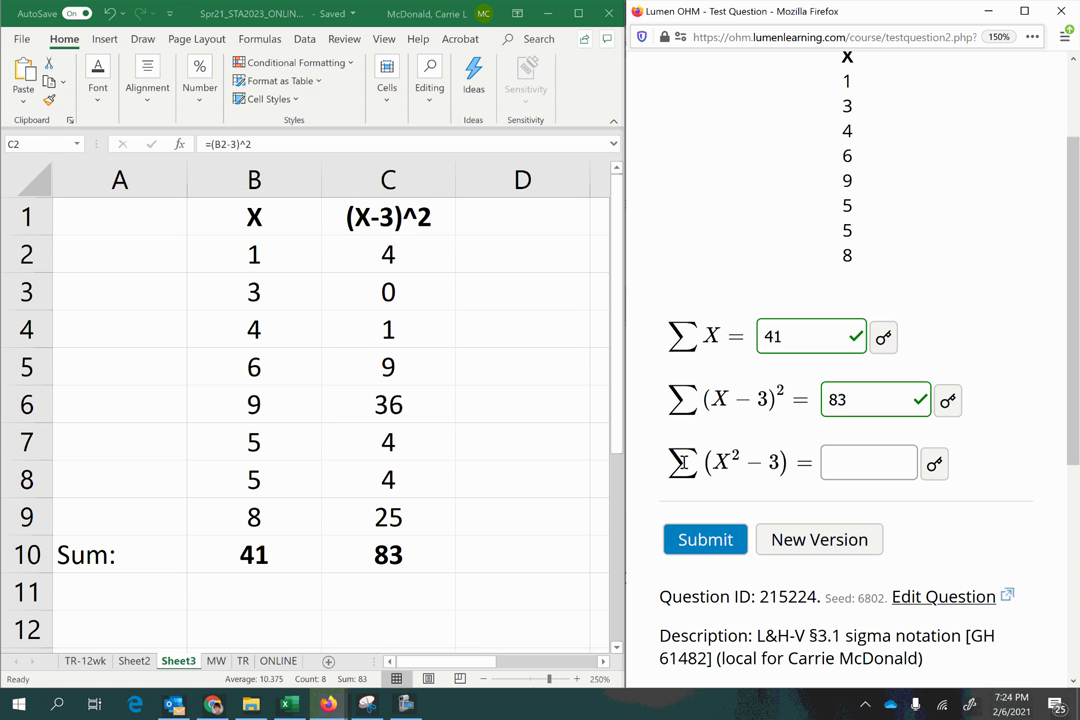
pyautogui.moveTo(692, 468); pyautogui.dragTo(790, 470)
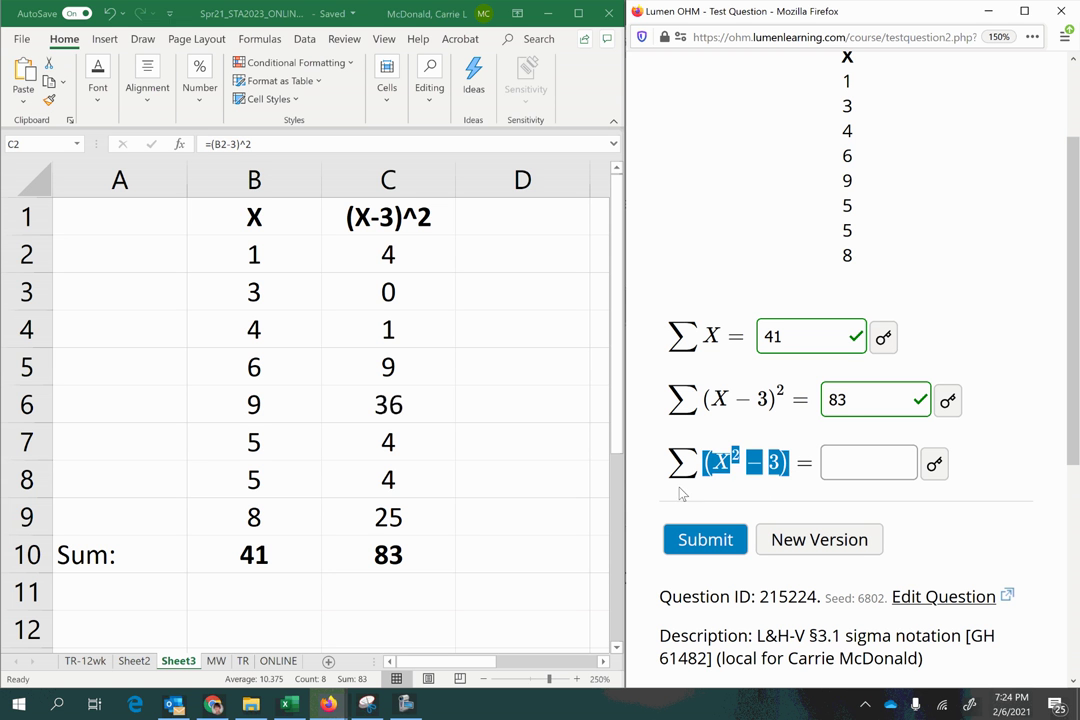
# Add the column header X^2-3 in cell D1 of the Excel worksheet.
pyautogui.click(475, 220)
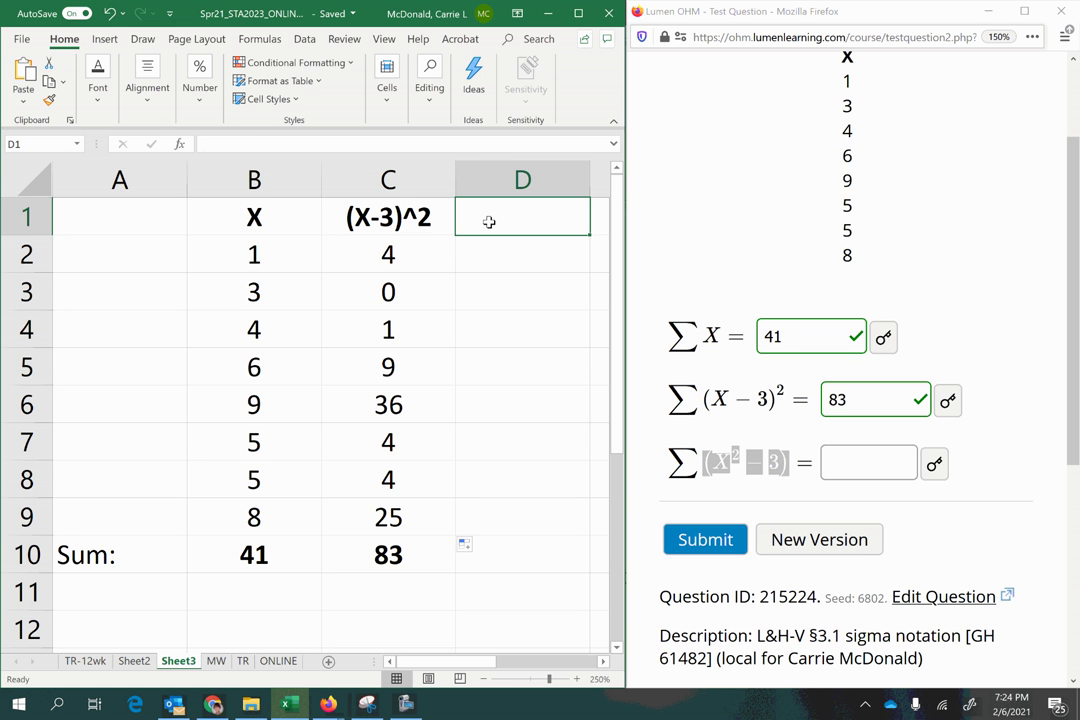
pyautogui.write('X')
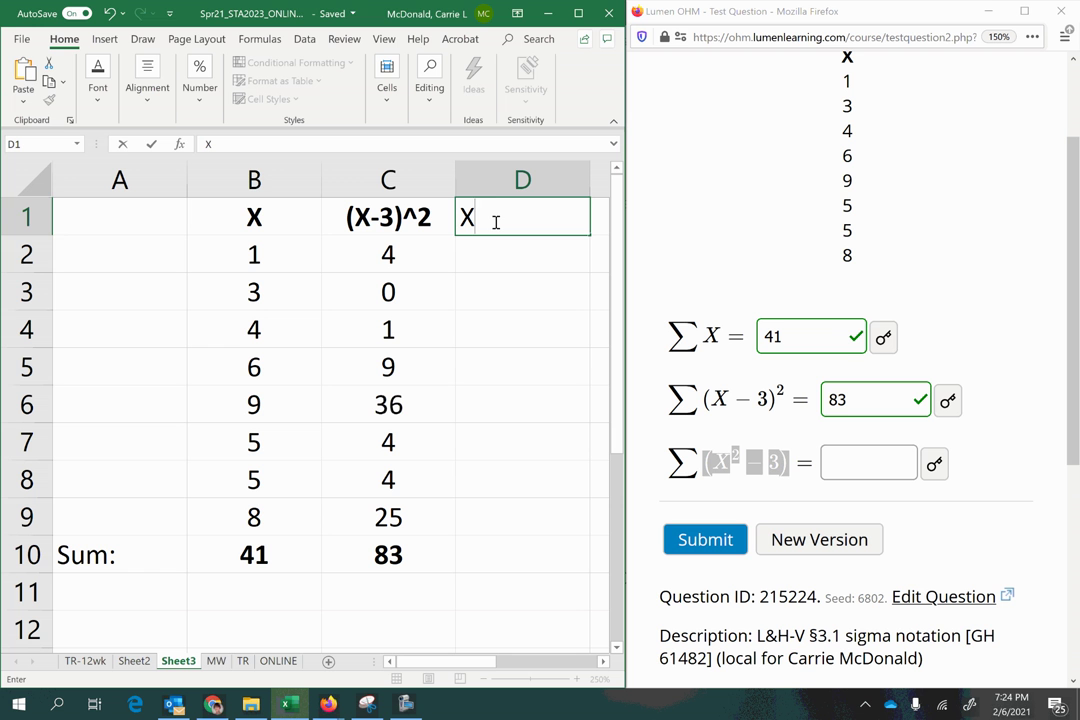
pyautogui.write('^2-3')
pyautogui.press('Return')
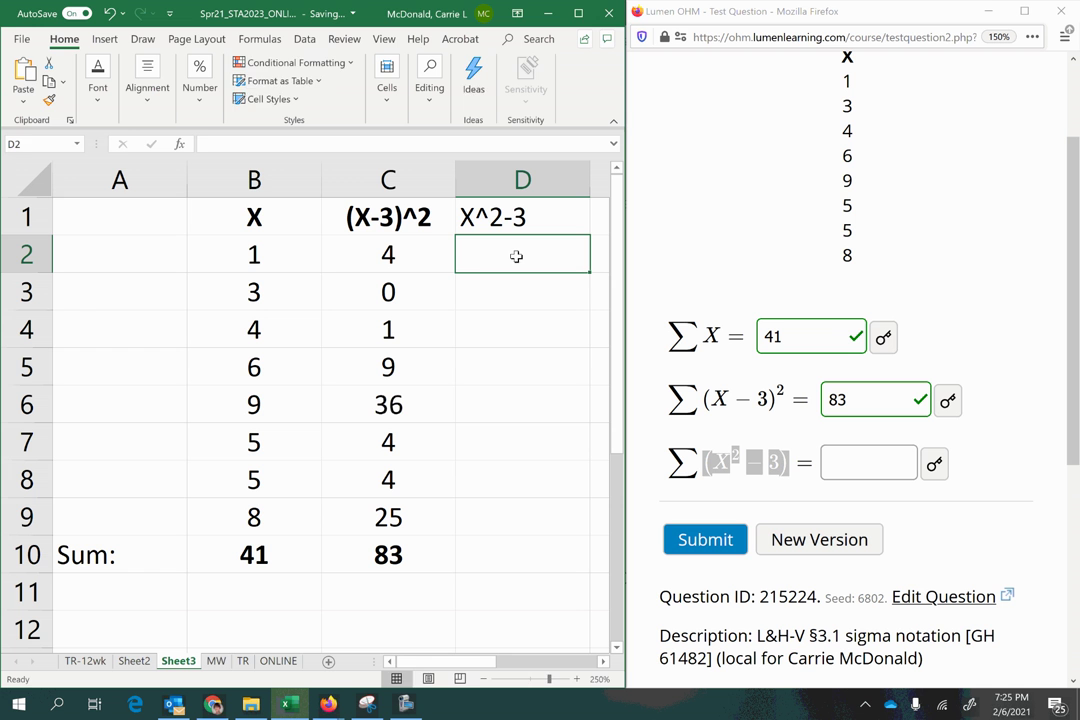
# Enter the formula =B2^2-3 in cell D2 and fill it down to D9.
pyautogui.write('=')
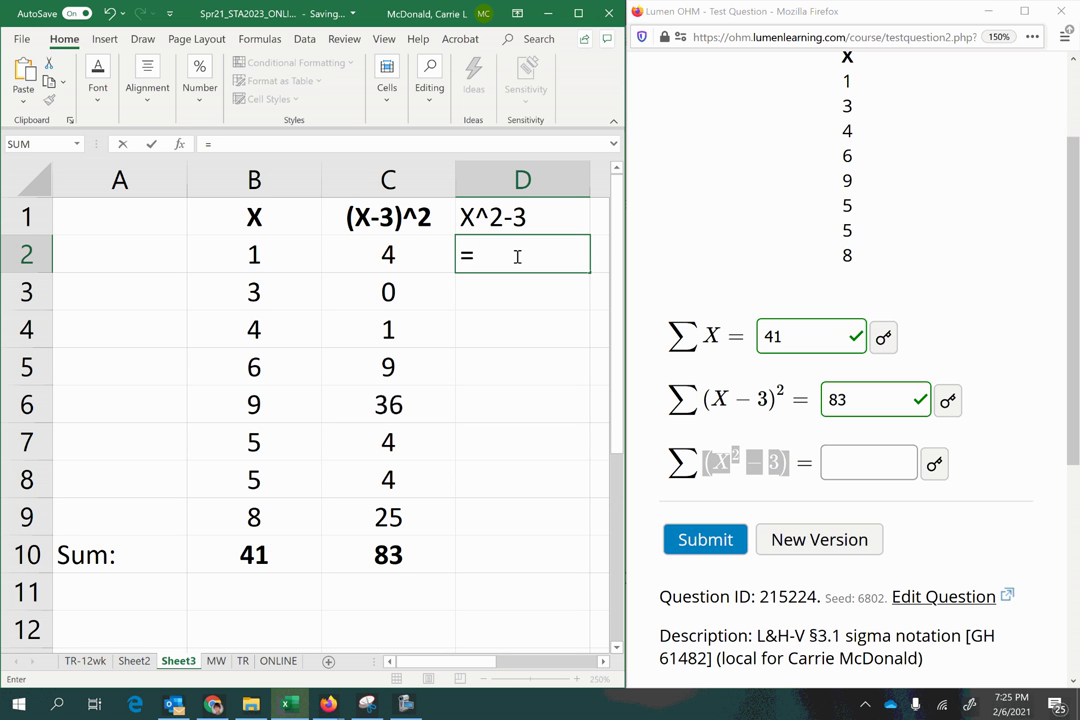
pyautogui.click(247, 256)
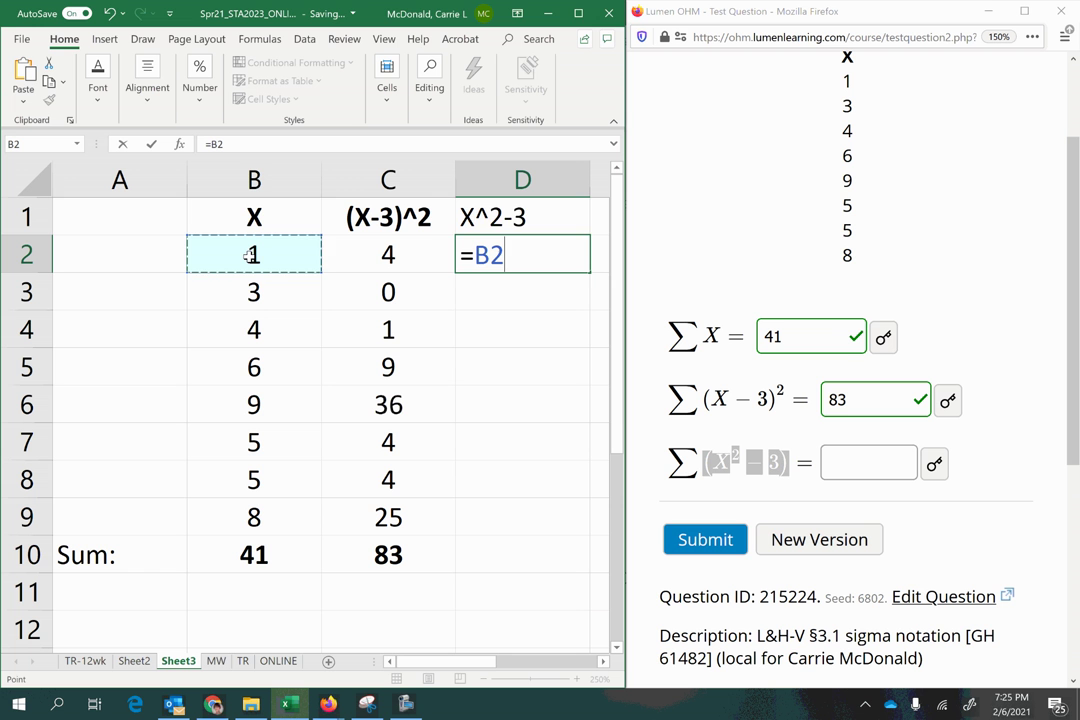
pyautogui.write('^2')
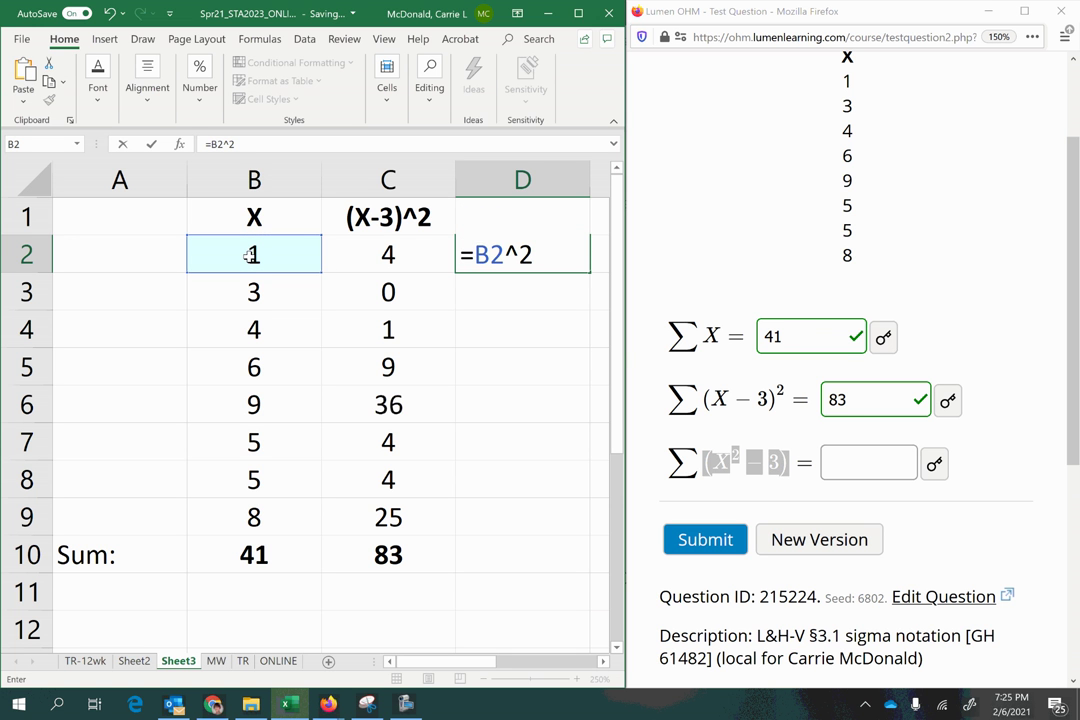
pyautogui.write('-3')
pyautogui.press('Return')
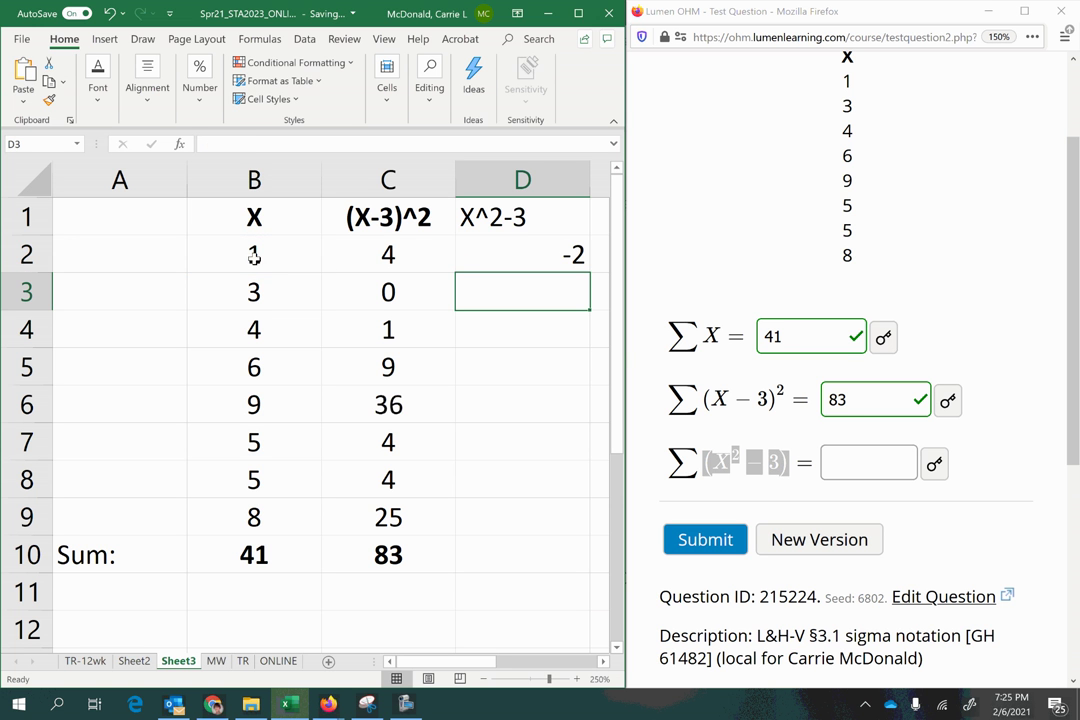
pyautogui.click(518, 251)
pyautogui.moveTo(589, 272); pyautogui.dragTo(556, 535)
# Fill the sum formula from C10 across to D10 and centre the contents of column D.
pyautogui.click(405, 558)
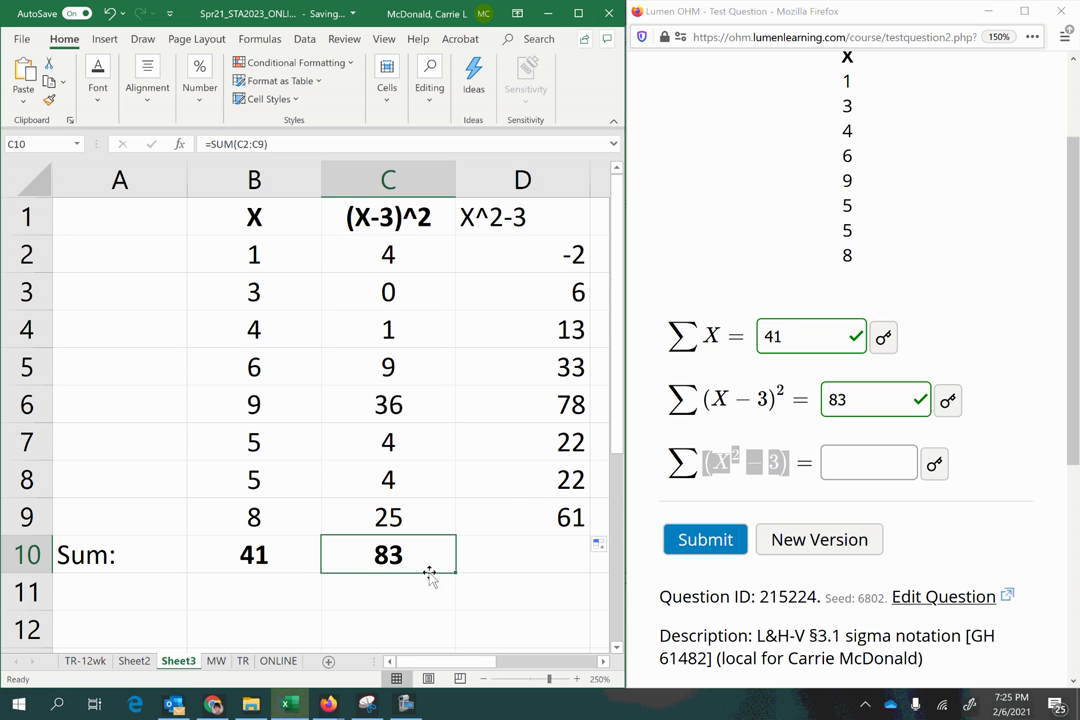
pyautogui.moveTo(457, 573); pyautogui.dragTo(540, 568)
pyautogui.click(500, 180)
pyautogui.click(145, 105)
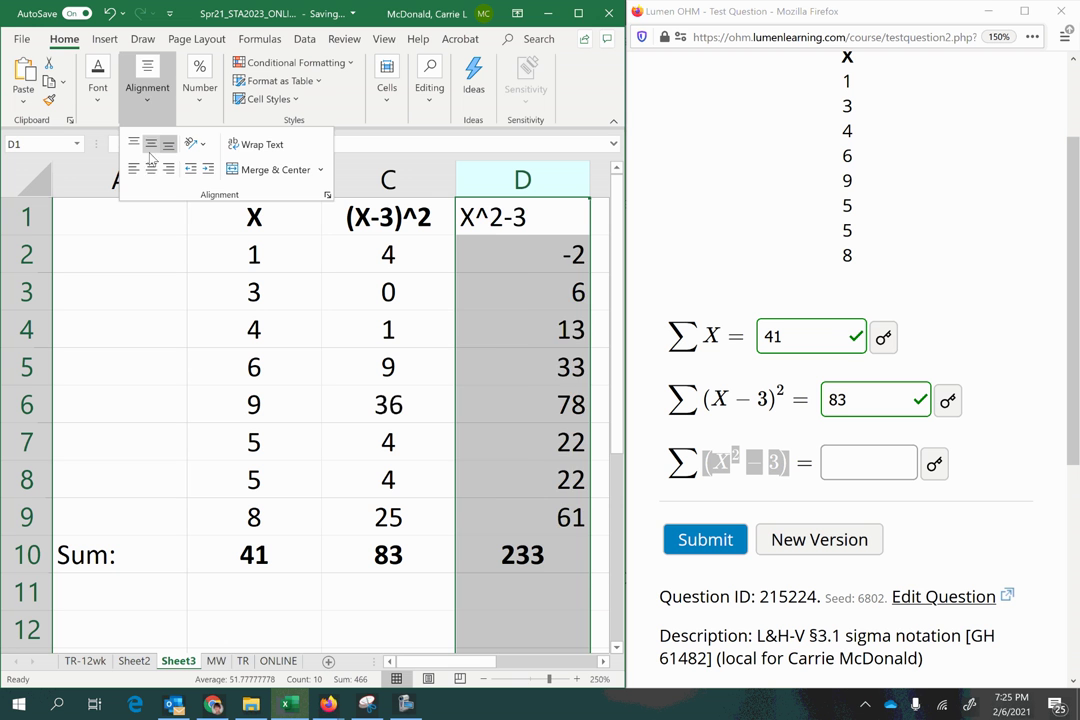
pyautogui.click(148, 168)
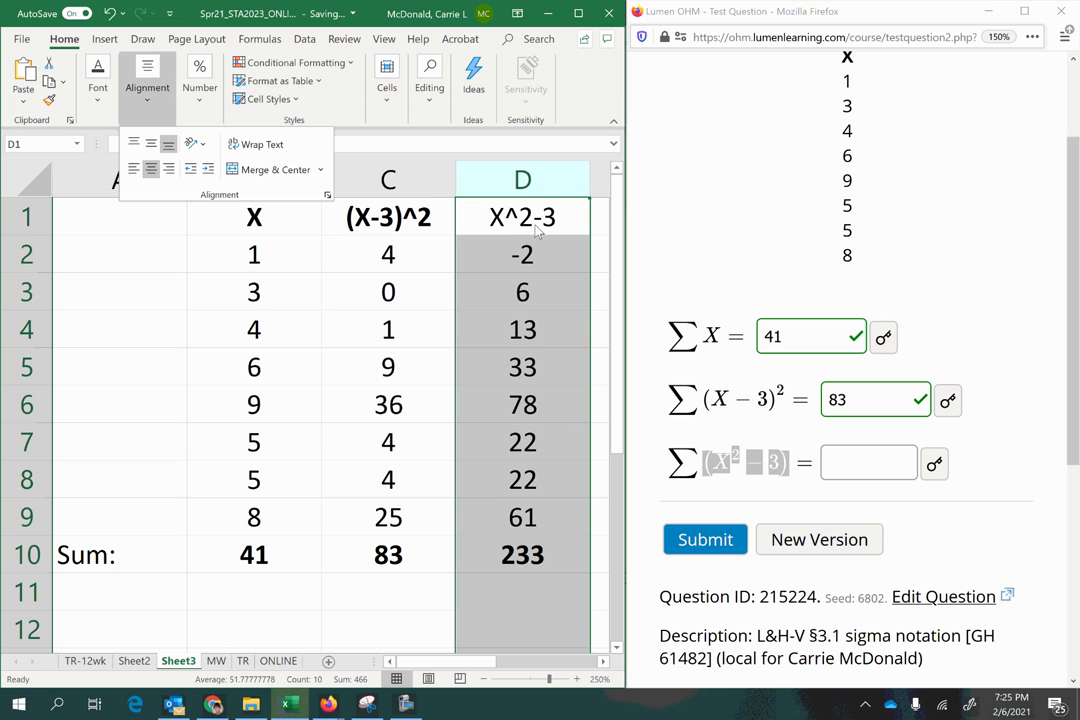
# Make column D bold and set the values in D2:D9 back to regular weight.
pyautogui.click(98, 88)
pyautogui.click(91, 168)
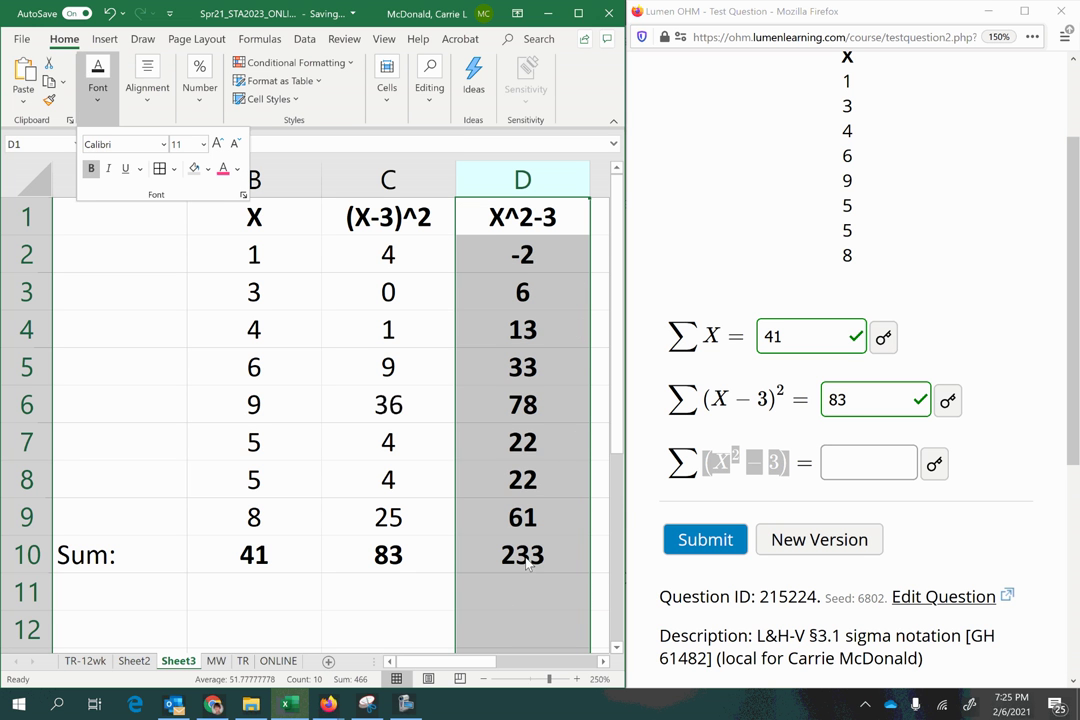
pyautogui.click(500, 314)
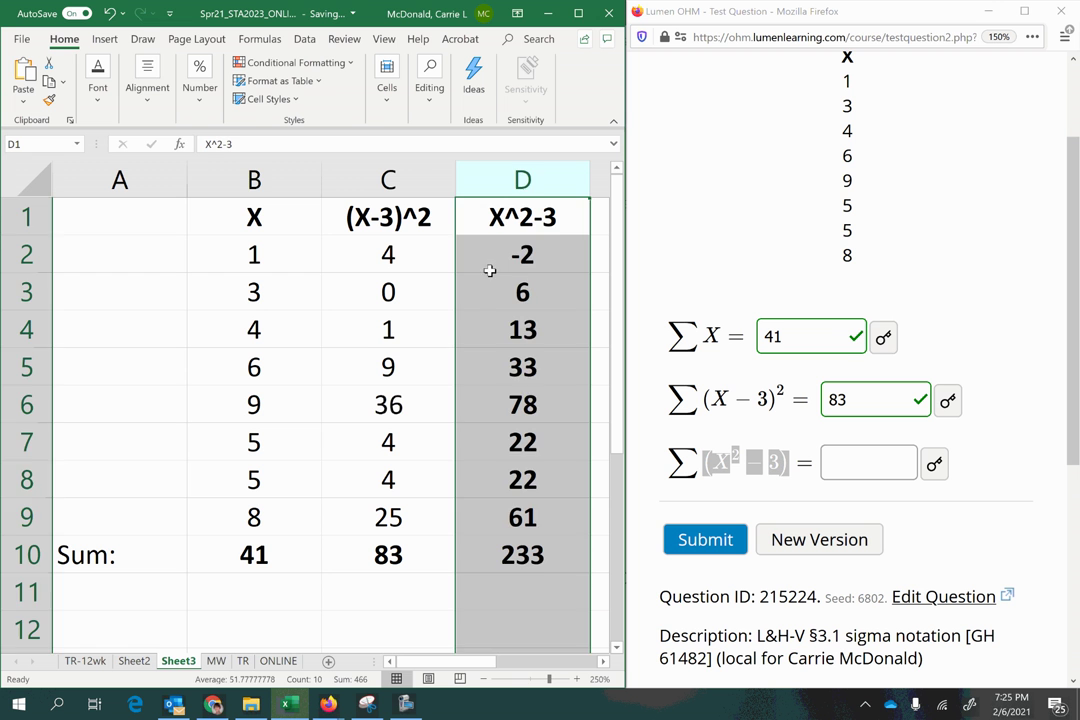
pyautogui.moveTo(489, 256); pyautogui.dragTo(490, 515)
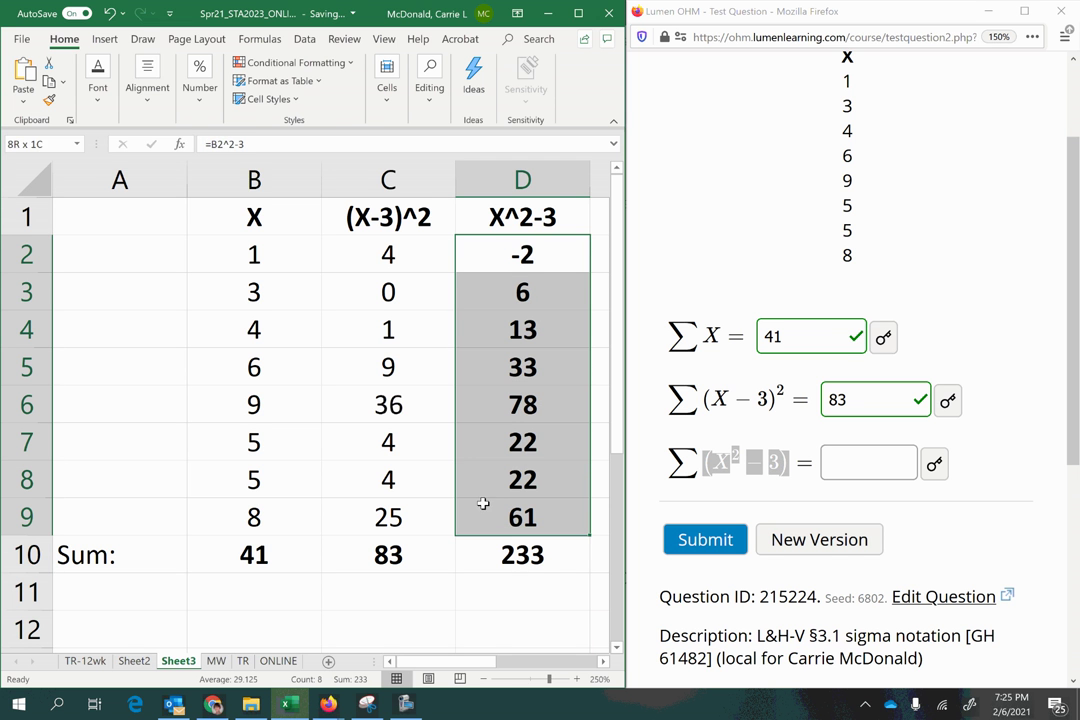
pyautogui.click(98, 88)
pyautogui.click(91, 168)
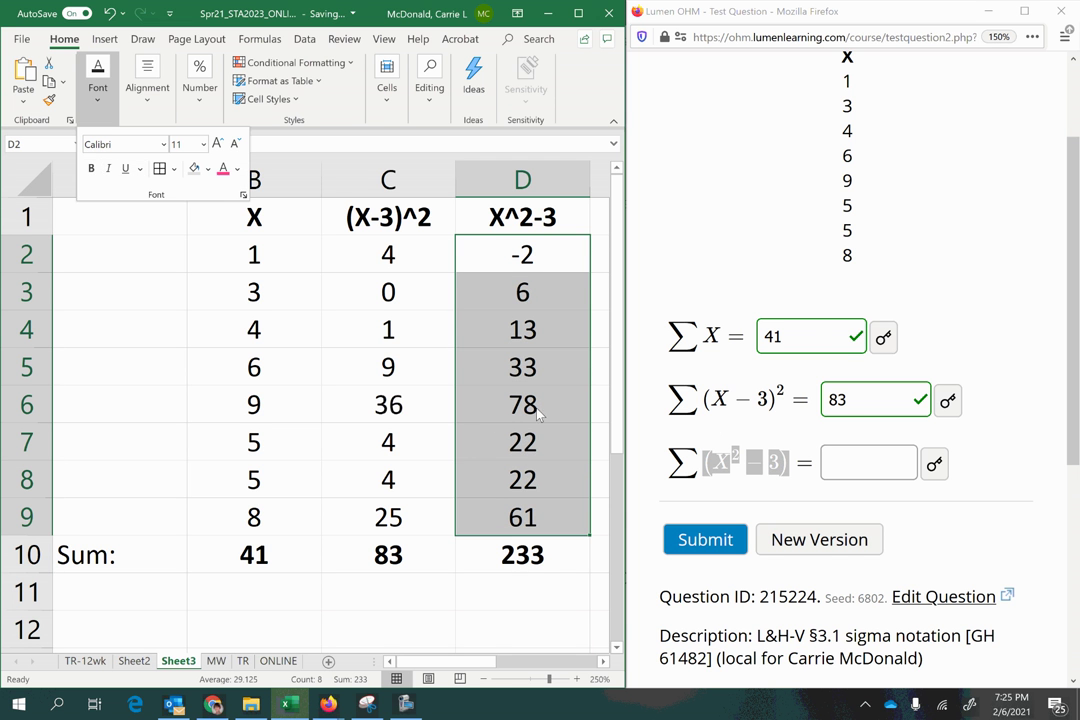
pyautogui.moveTo(258, 205); pyautogui.dragTo(506, 210)
pyautogui.click(522, 555)
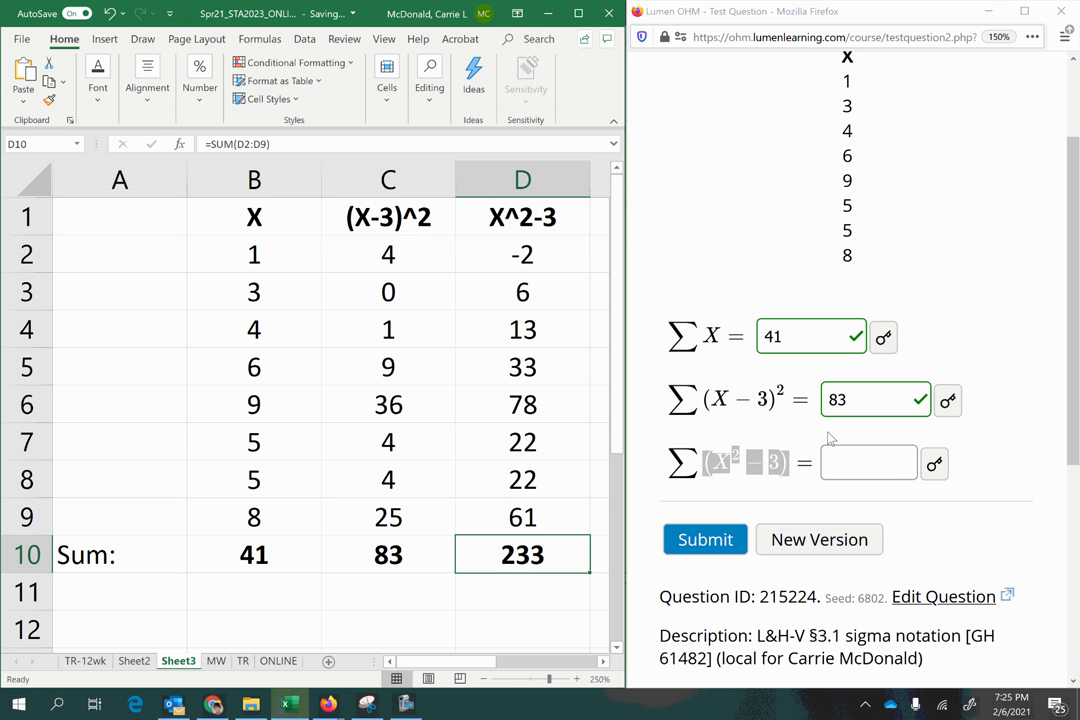
# Switch to the question page in Firefox, enter 233 as the answer for Σ(X²−3), and submit it.
pyautogui.click(842, 463)
pyautogui.write('233')
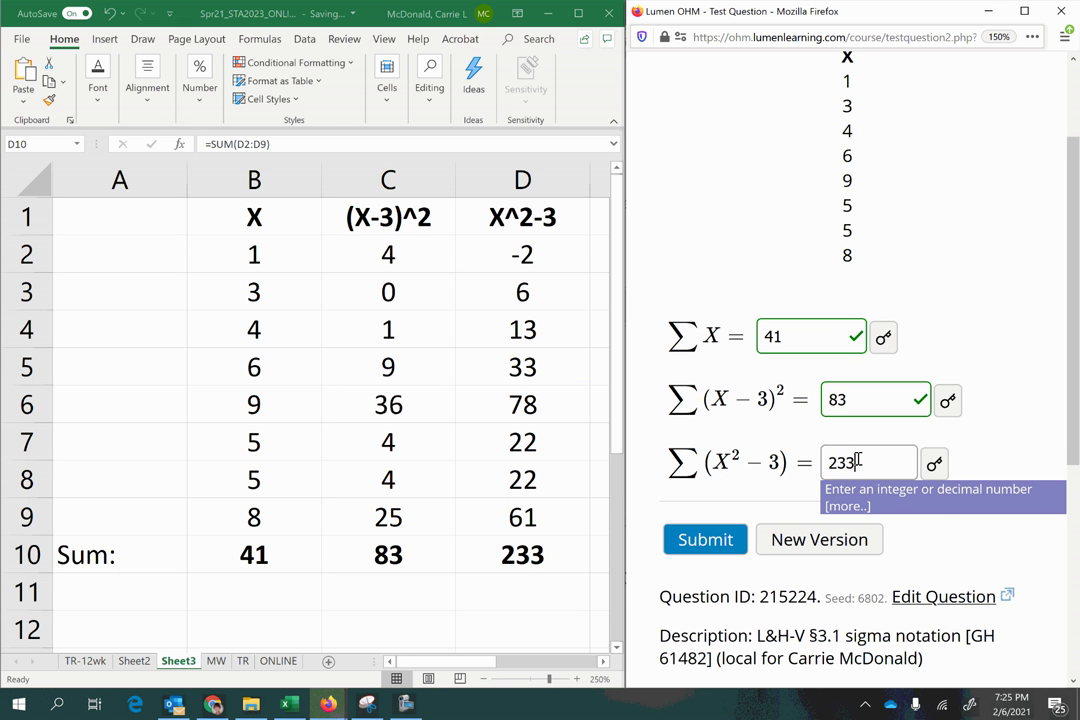
pyautogui.press('Return')
pyautogui.scroll(-3, 906, 477)
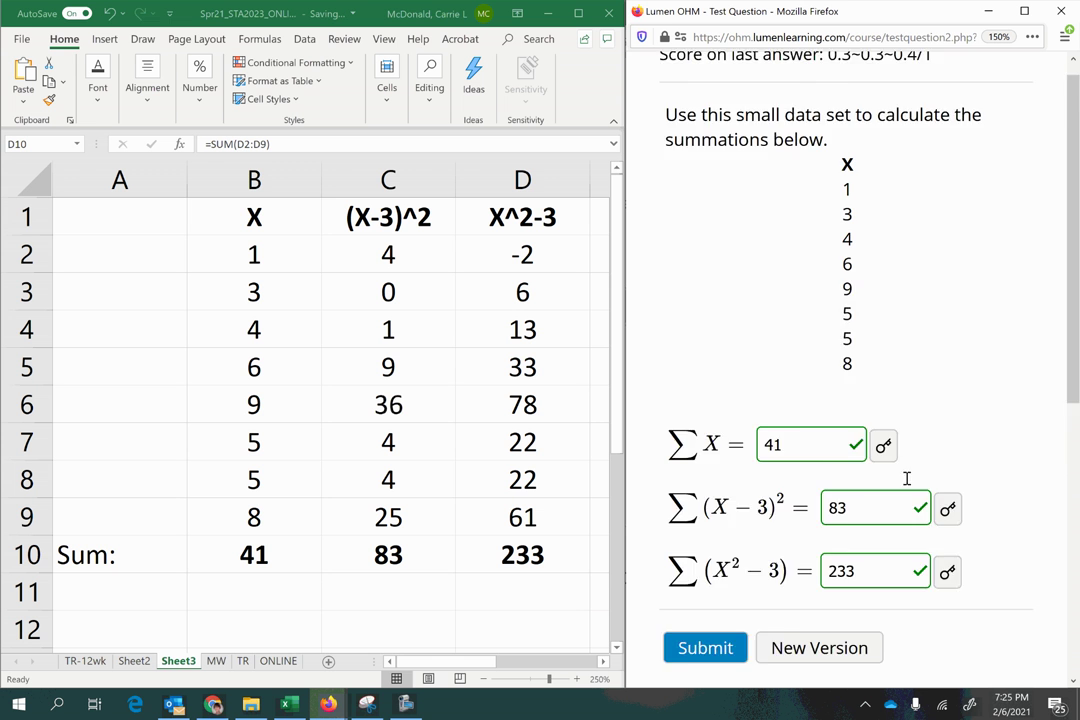